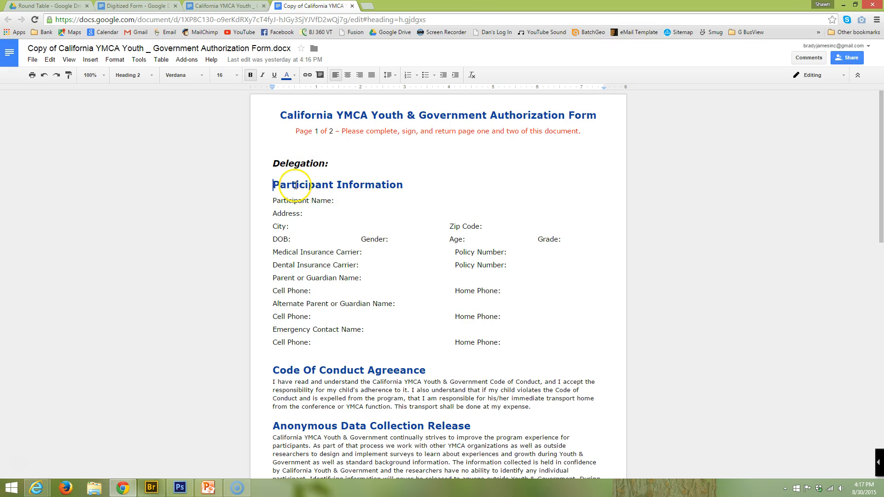
Step: Look through both pages of the blank California YMCA Youth & Government Authorization Form, from participant information to the signature section
scroll(356, 222, "down", 2)
left_click(316, 185)
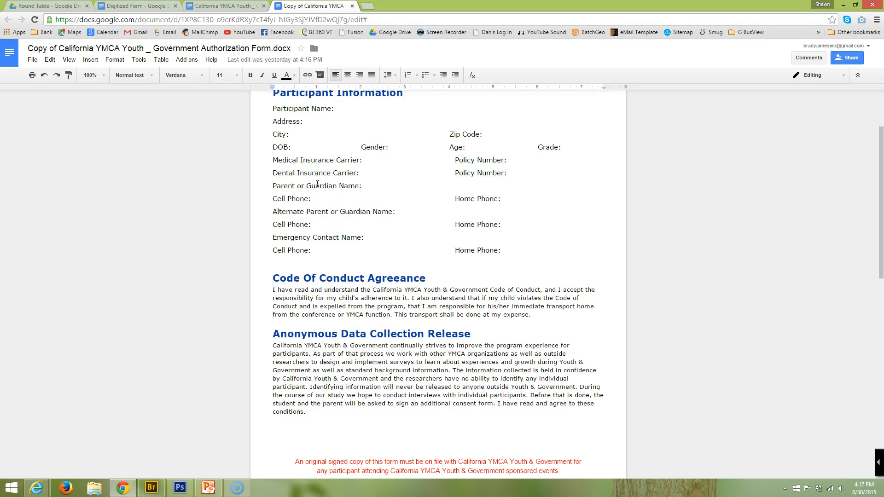
scroll(338, 186, "up", 2)
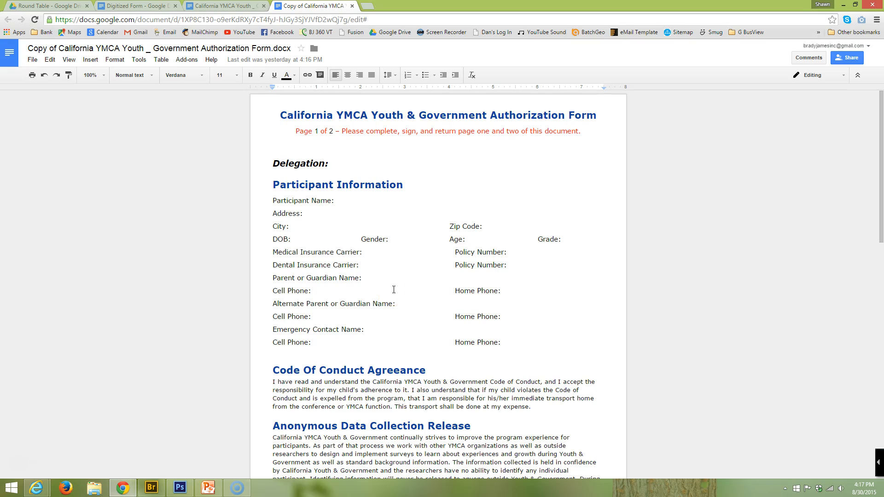
scroll(394, 289, "down", 6)
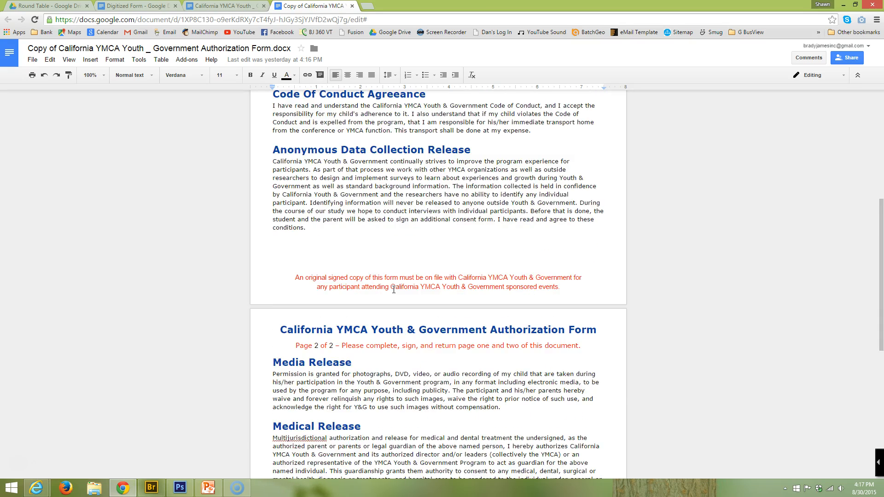
scroll(393, 289, "down", 7)
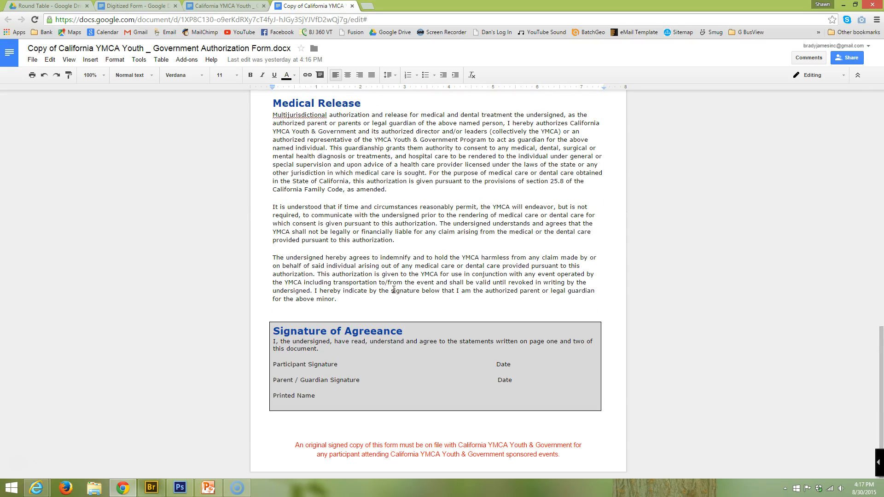
scroll(394, 289, "up", 13)
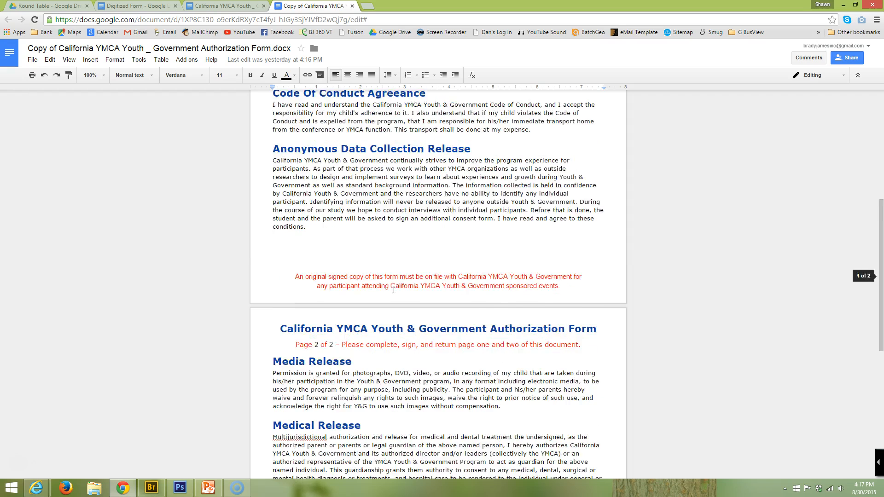
scroll(394, 289, "up", 2)
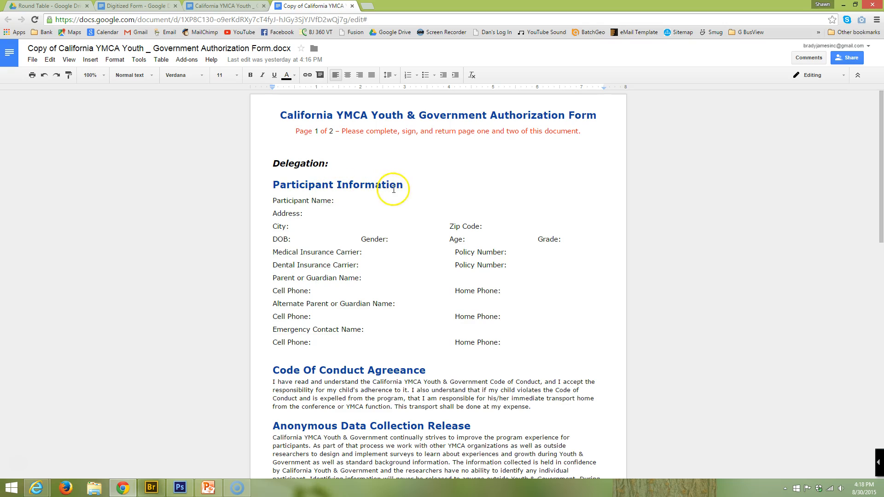
Step: Switch to the tagged version of the authorization form and examine the merge tags placed in its fields
left_click(228, 5)
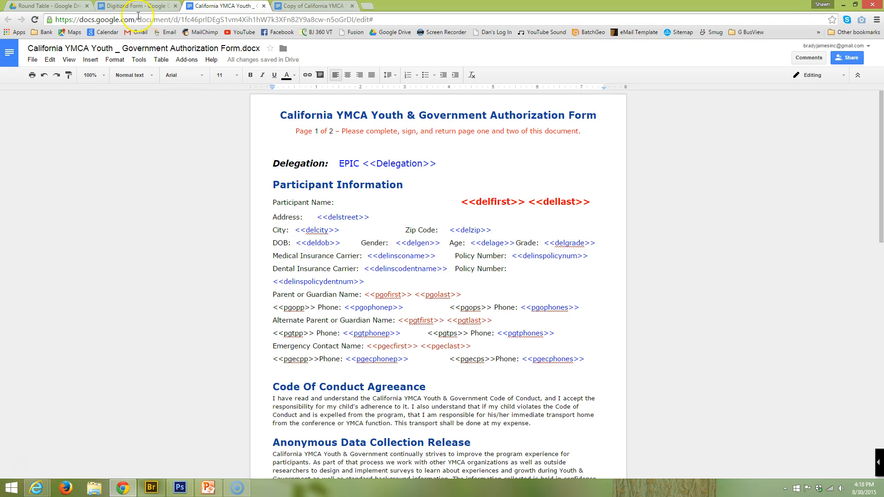
scroll(374, 293, "down", 3)
scroll(373, 293, "down", 2)
scroll(374, 293, "up", 5)
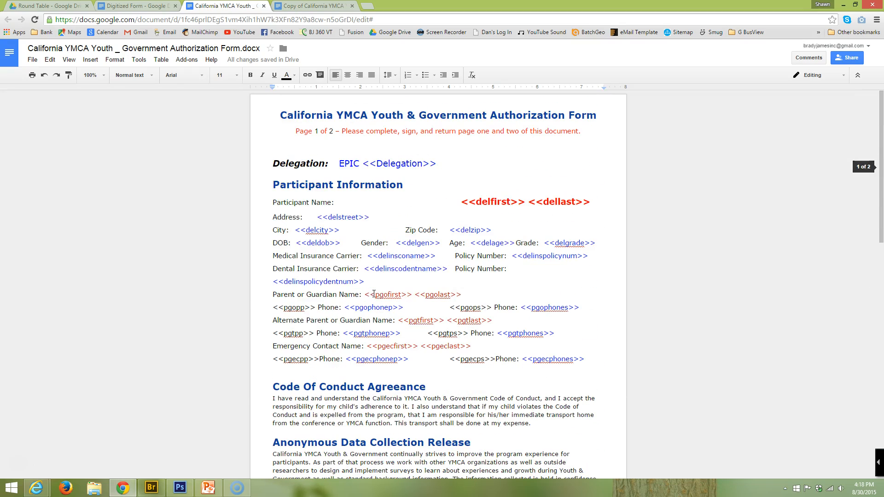
Step: Switch to the Digitized Form document, set the zoom to 150%, and add an empty <<>> placeholder after the delegate First Name
left_click(137, 5)
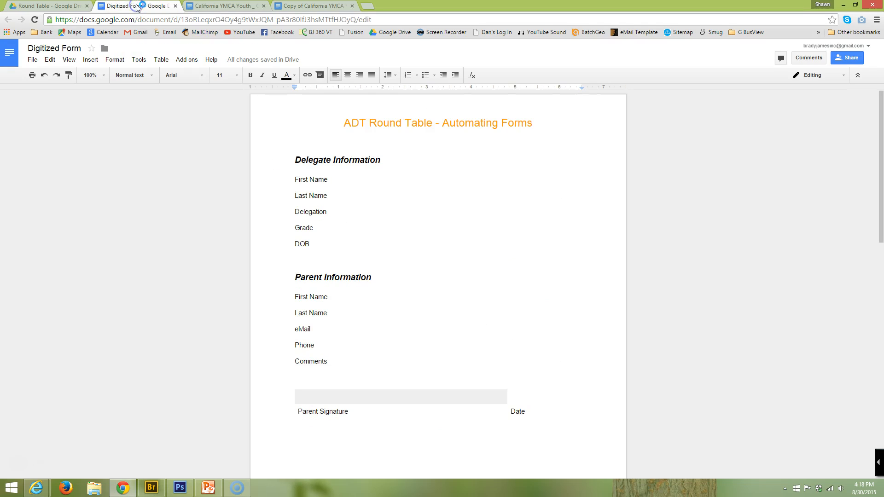
left_click(358, 180)
left_click(103, 75)
left_click(95, 171)
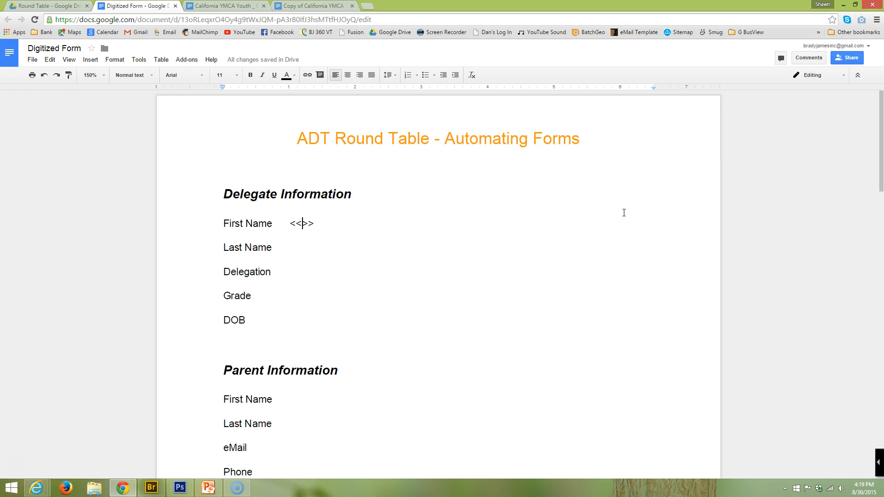
Step: Try sample text inside the delegate First Name placeholder, leaving it as <<a>>
left_click(300, 224)
type("f")
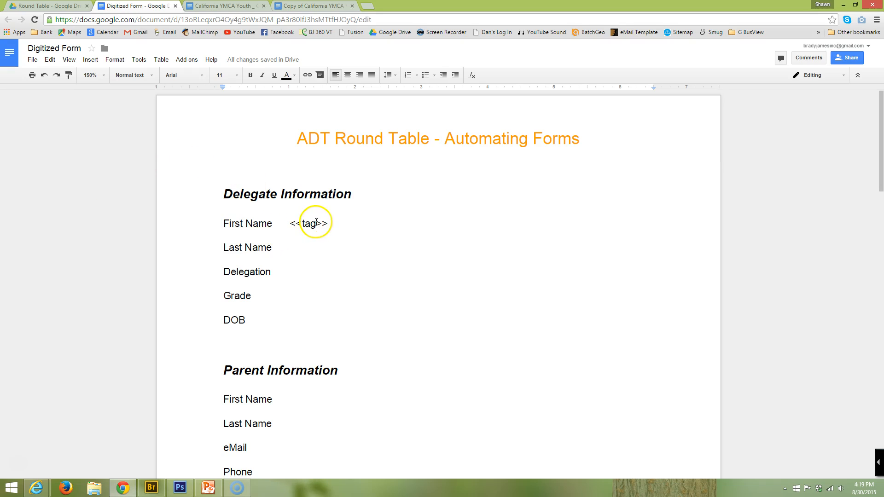
key("BackSpace")
key("BackSpace")
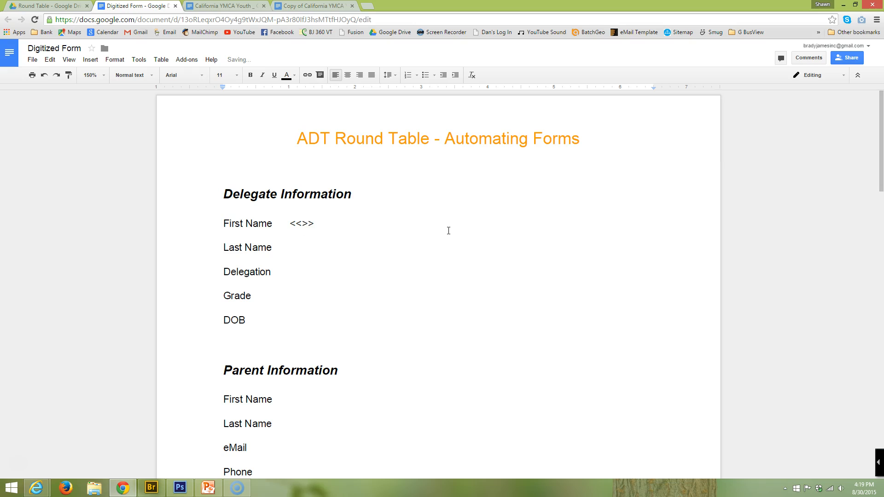
type("a")
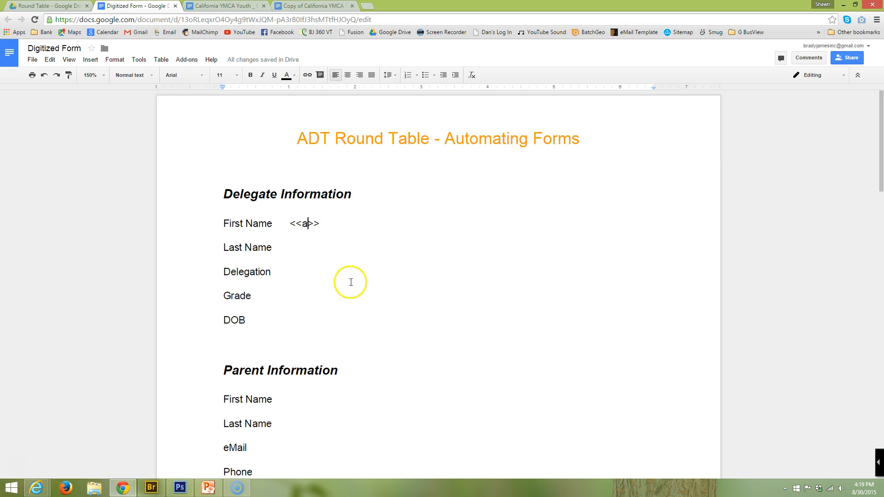
Step: Add the tag <<b>> after First Name in the Parent Information section
scroll(343, 299, "down", 1)
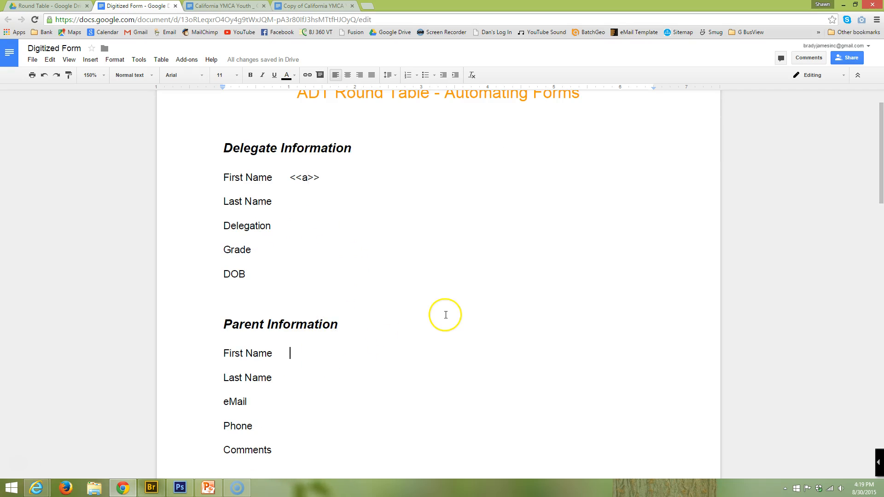
type(">>")
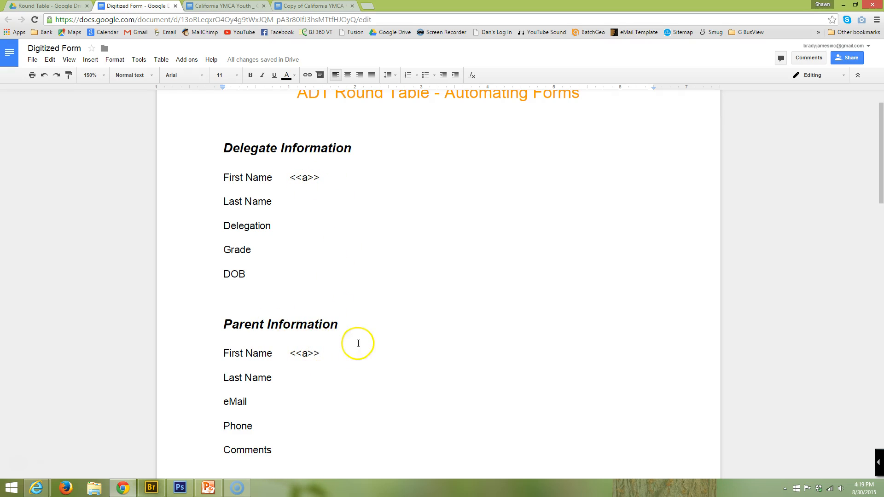
key("BackSpace")
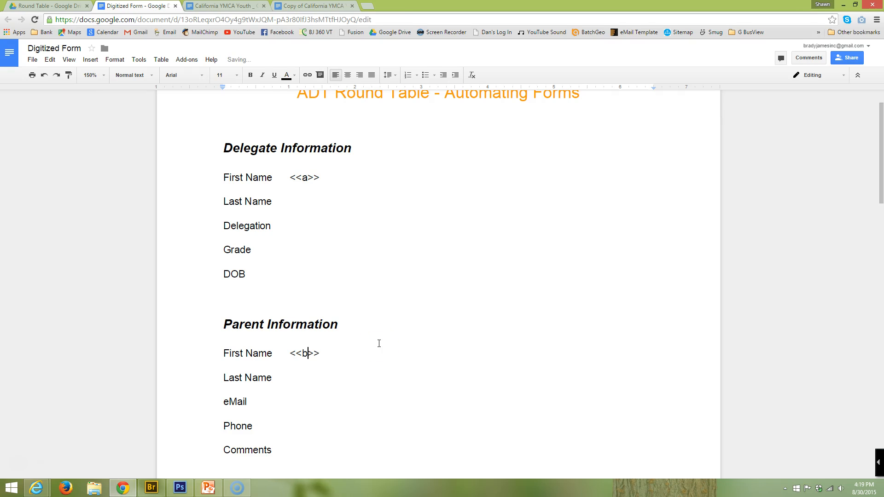
Step: Enter the tag <<b>> in the shaded cell above Parent Signature and center it
scroll(285, 288, "down", 2)
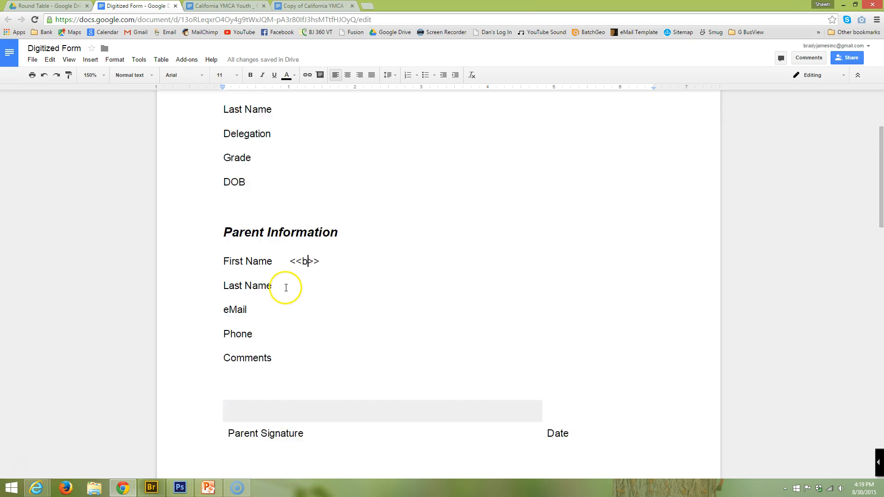
scroll(286, 287, "down", 1)
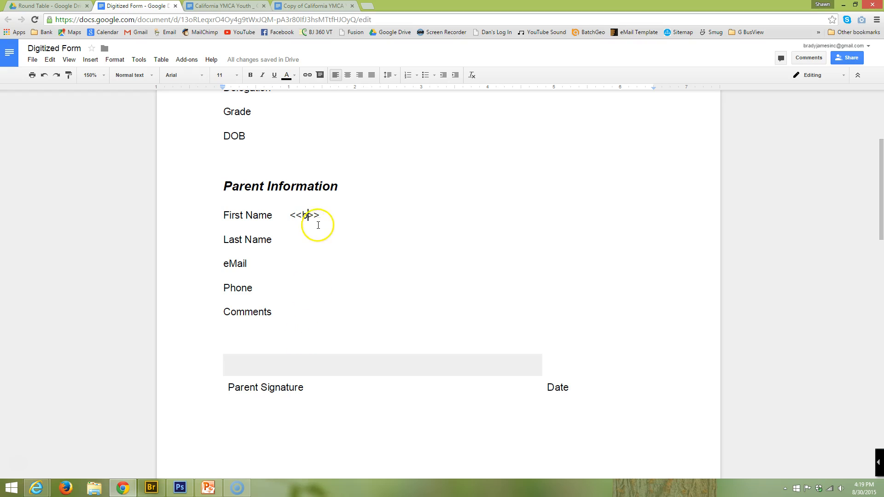
left_click(344, 363)
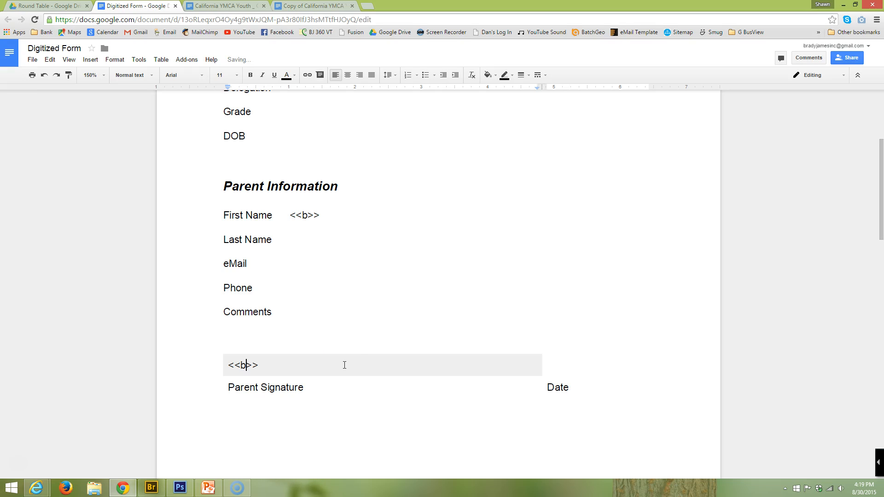
left_click(347, 75)
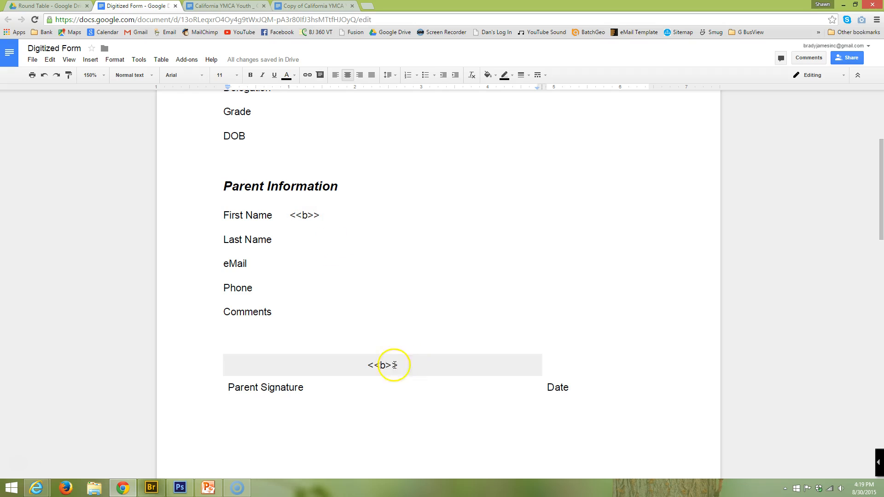
Step: Add the sample tag <<A2@#~ .->> on an empty line below the Parent Signature table
scroll(316, 230, "up", 2)
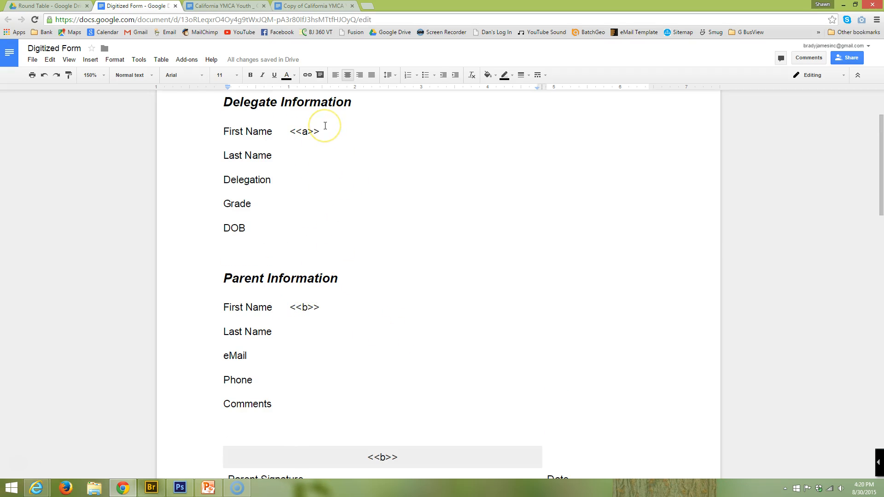
scroll(340, 207, "up", 1)
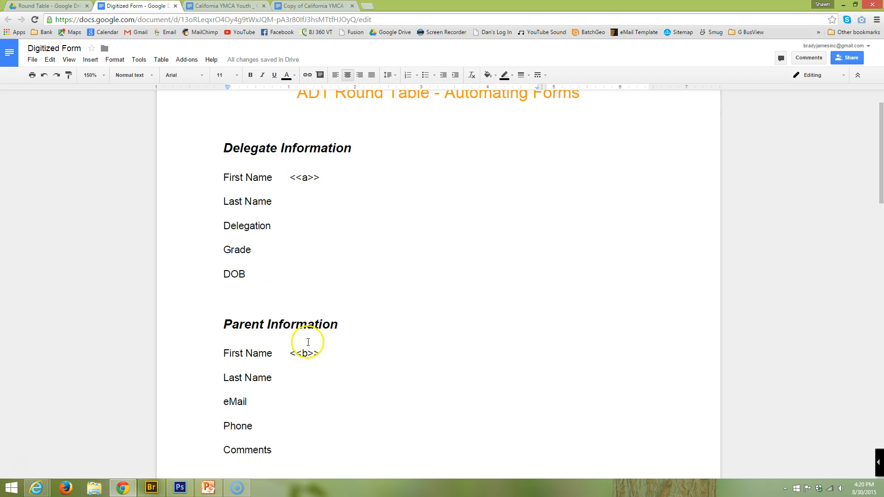
scroll(315, 348, "down", 1)
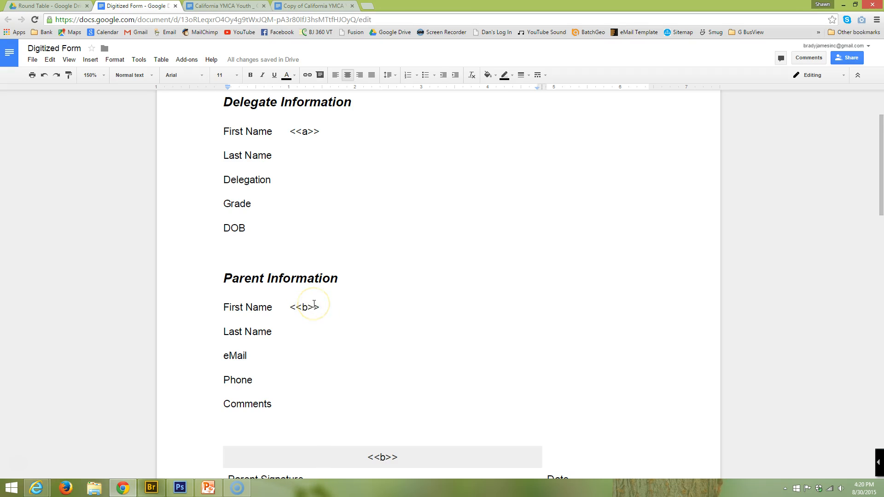
scroll(313, 304, "down", 4)
left_click(299, 357)
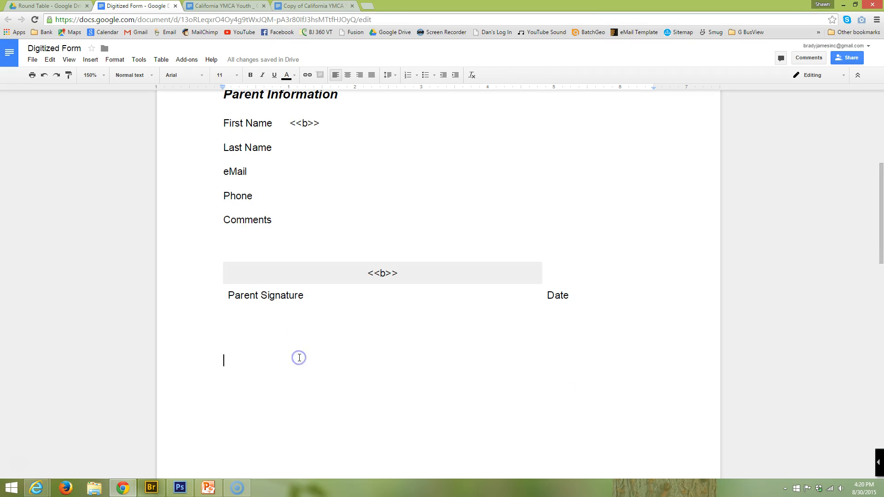
type("<<A2@#~ .->>")
left_click(335, 381)
left_click(270, 371)
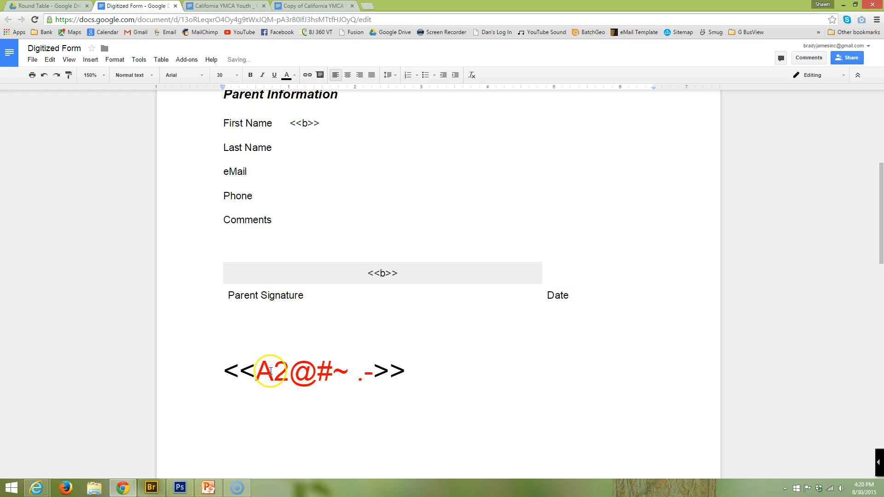
Step: Move the 2 ahead of the A in the sample tag below the signature table, and delete the whole sample tag
left_click_drag(271, 371, 361, 372)
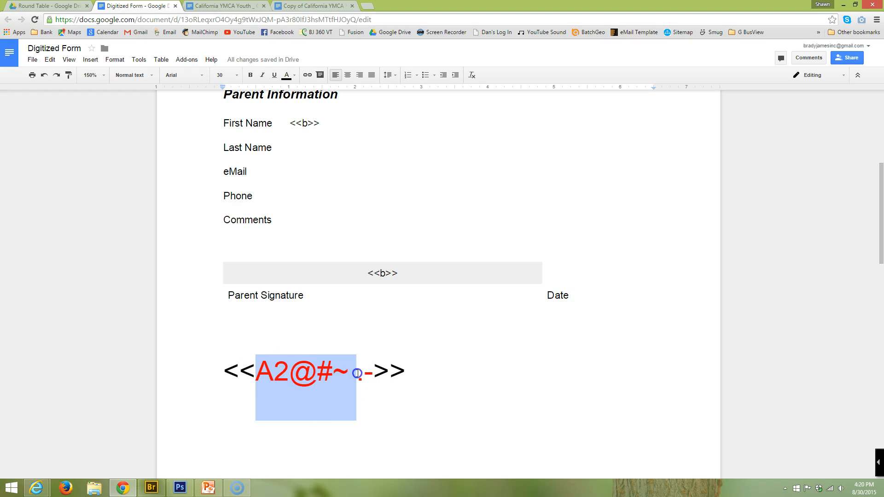
left_click(273, 372)
left_click_drag(260, 370, 289, 371)
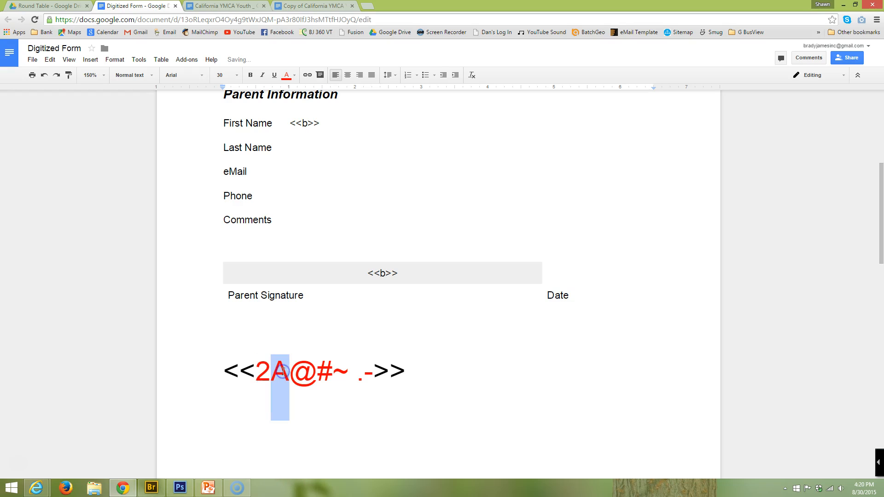
left_click(285, 371)
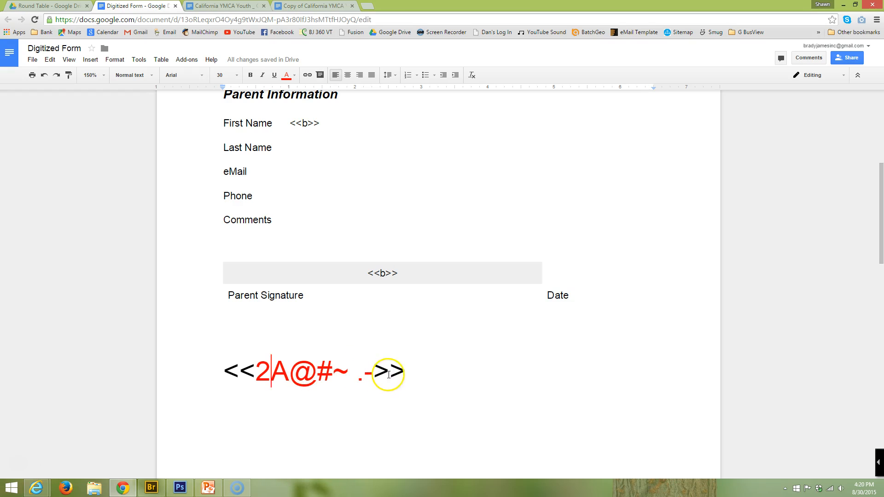
left_click_drag(415, 372, 218, 369)
key("BackSpace")
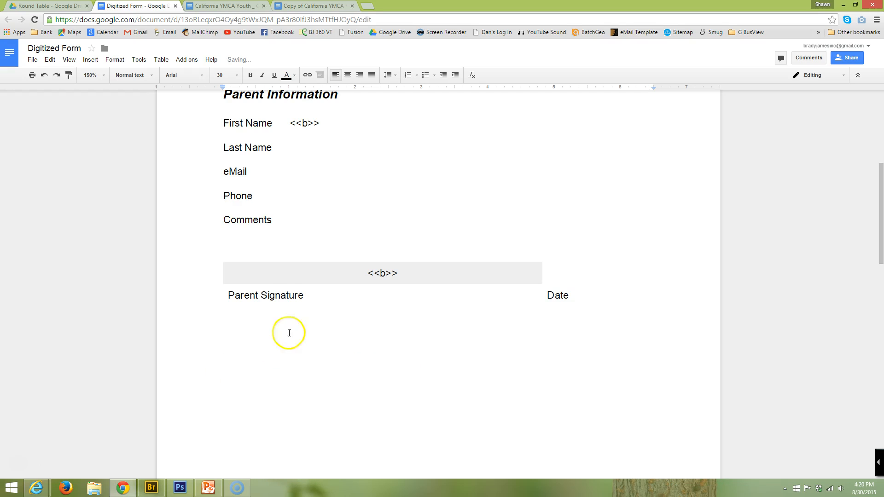
Step: Replace the letter a in the delegate First Name tag with delfirs, keeping the surrounding double angle brackets
scroll(263, 268, "up", 2)
scroll(306, 292, "up", 3)
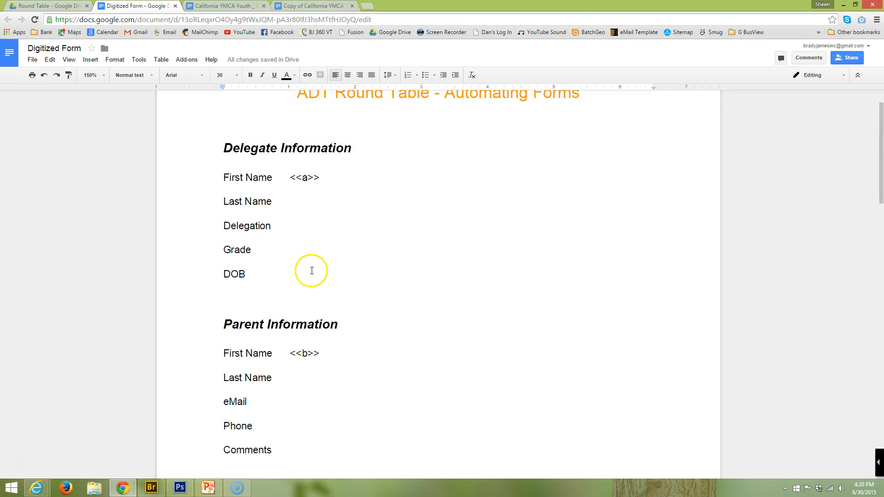
left_click(307, 179)
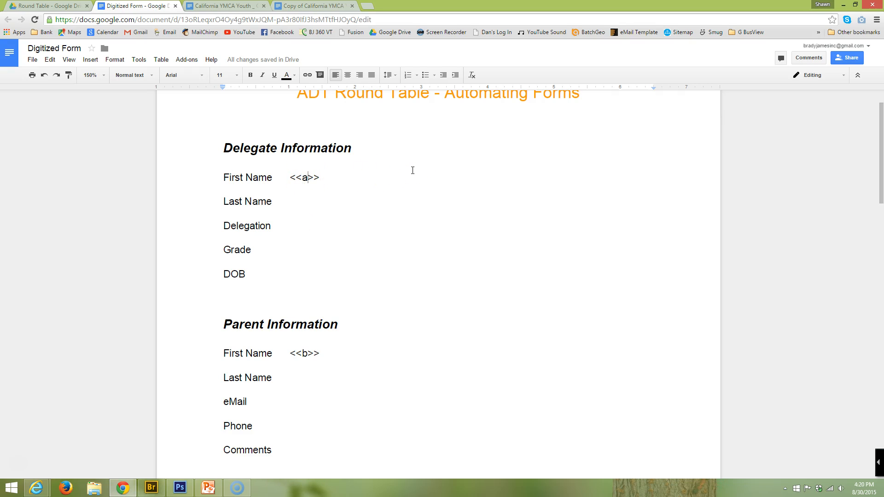
key("BackSpace")
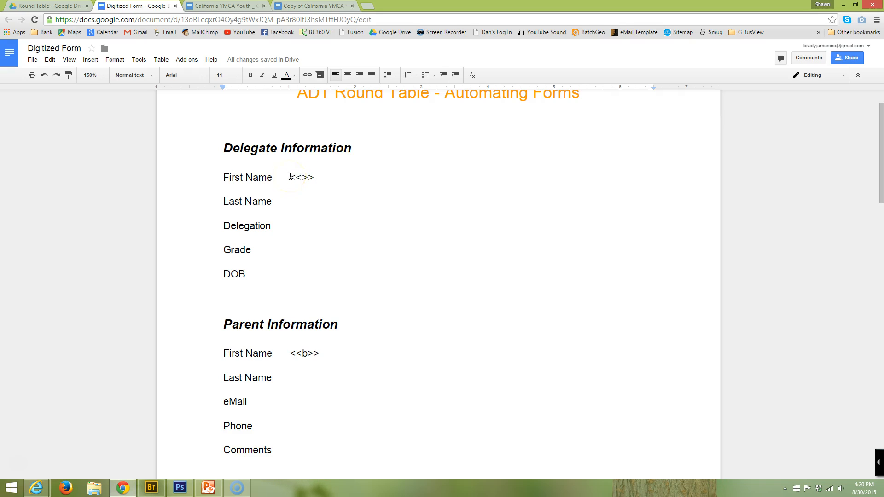
type("delfirs")
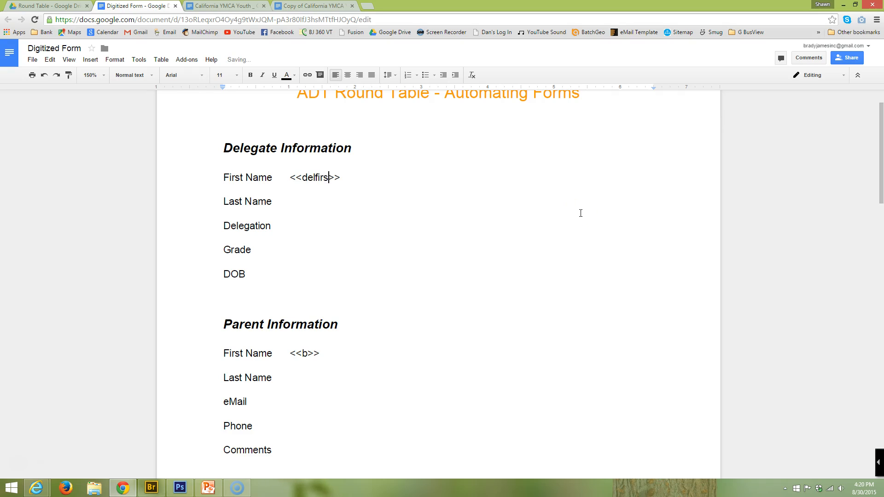
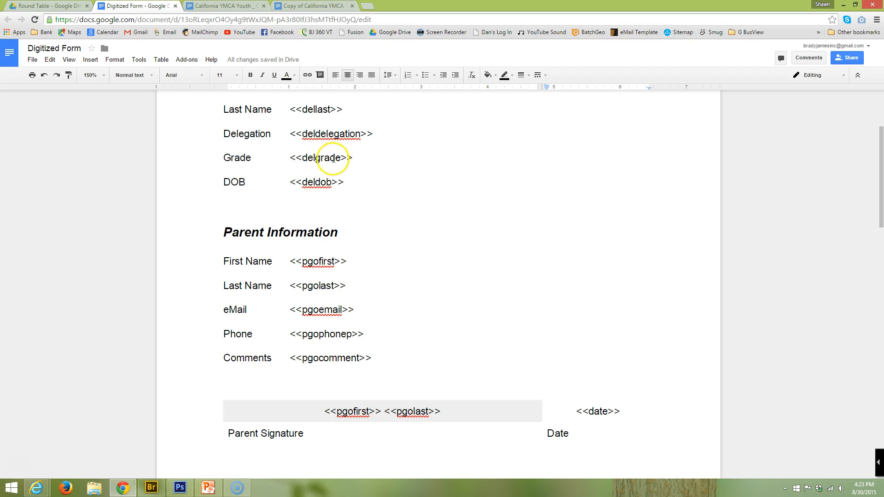
left_click(293, 157)
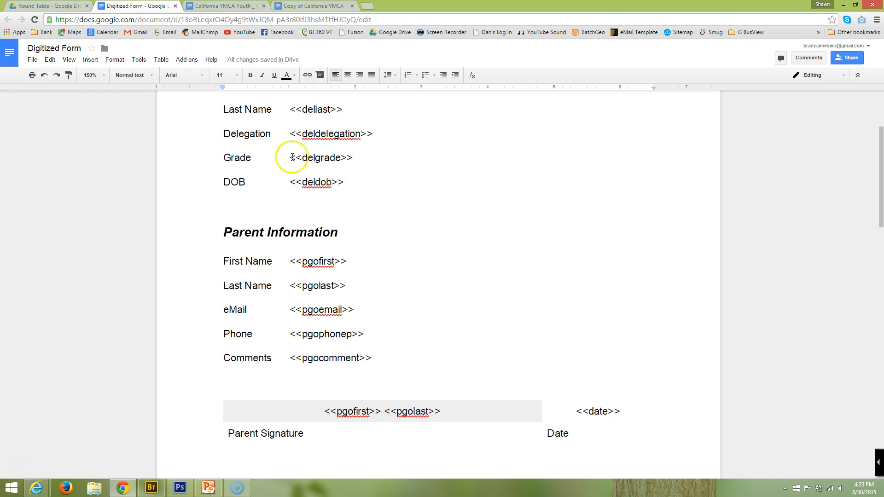
left_click(320, 358)
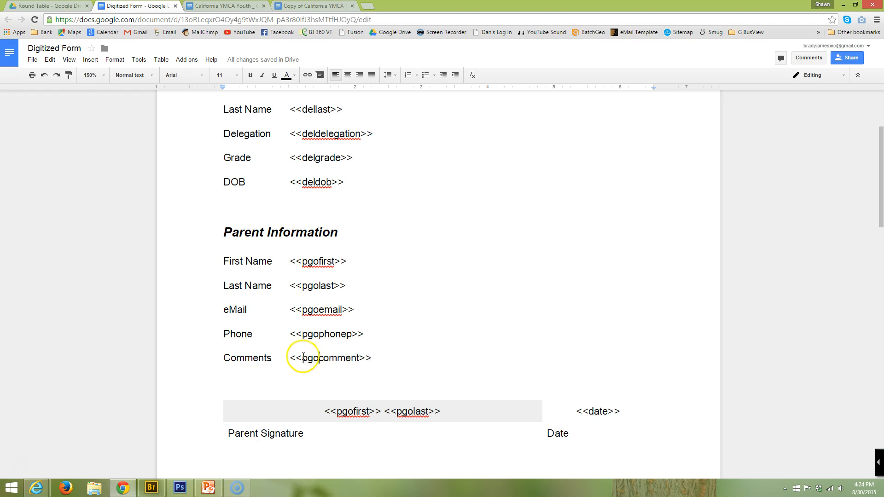
Step: In the California YMCA authorization form document, try removing "dent" from the dental policy number tag and undo the removal
left_click(226, 6)
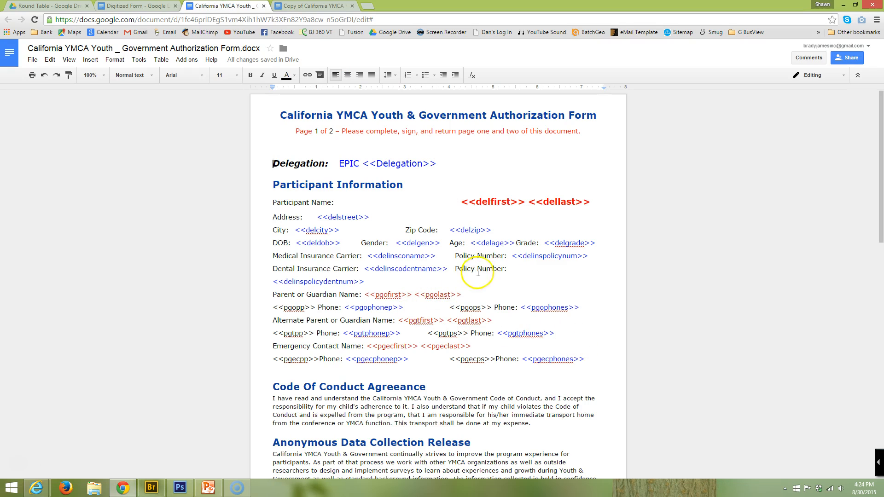
left_click(516, 271)
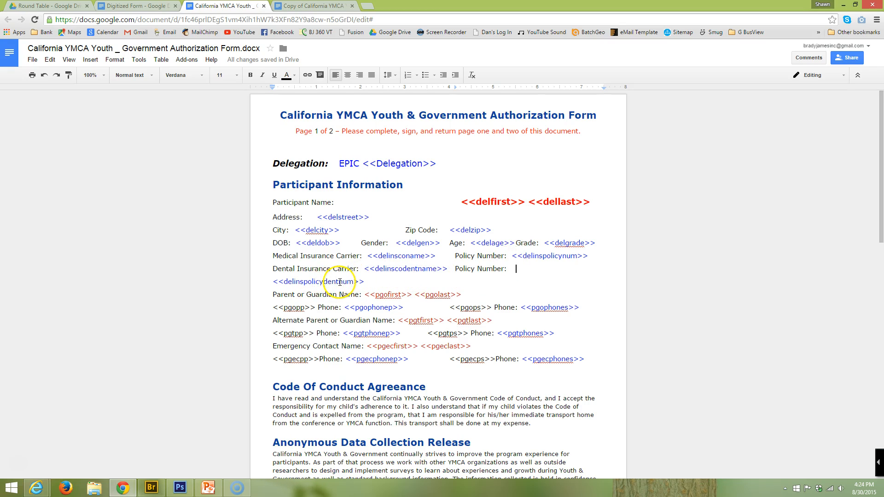
left_click_drag(339, 282, 326, 281)
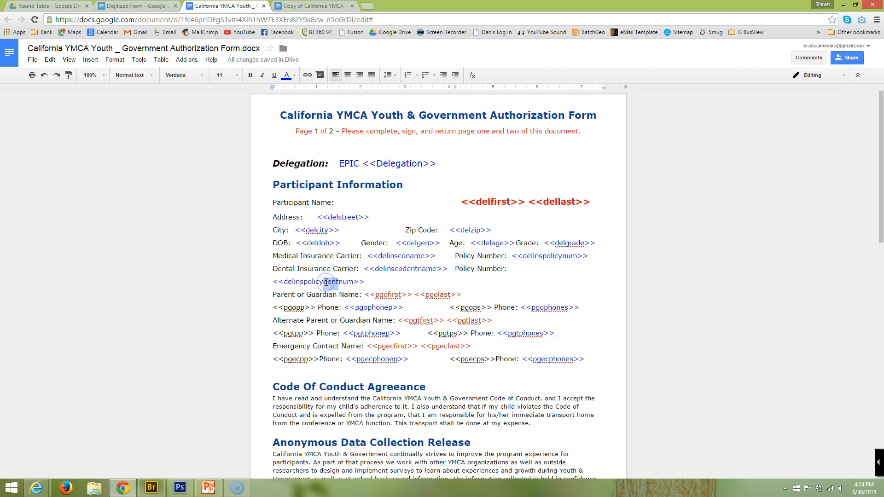
key("BackSpace")
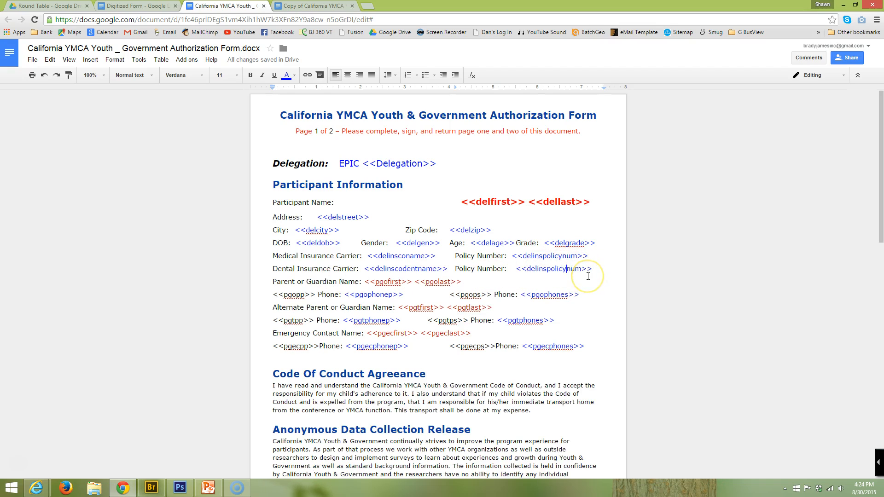
key("ctrl+z")
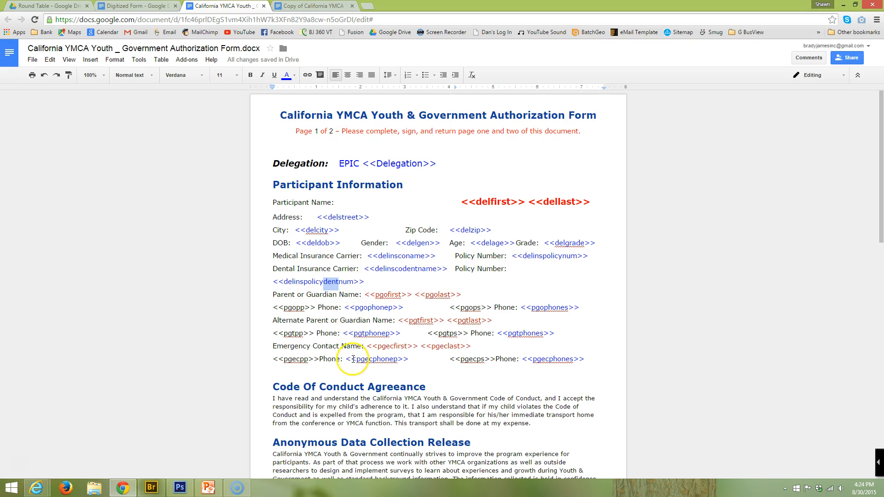
Step: Insert three blank lines after the dental policy number tag and check how the text flows across the pages
scroll(295, 331, "down", 6)
scroll(298, 329, "down", 8)
scroll(366, 274, "up", 12)
scroll(367, 274, "up", 1)
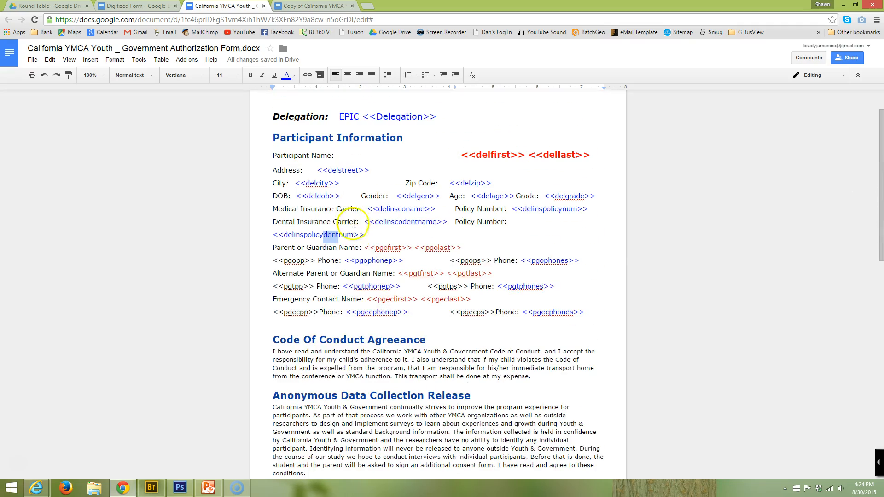
left_click(372, 238)
key("Return")
key("Return")
key("Return")
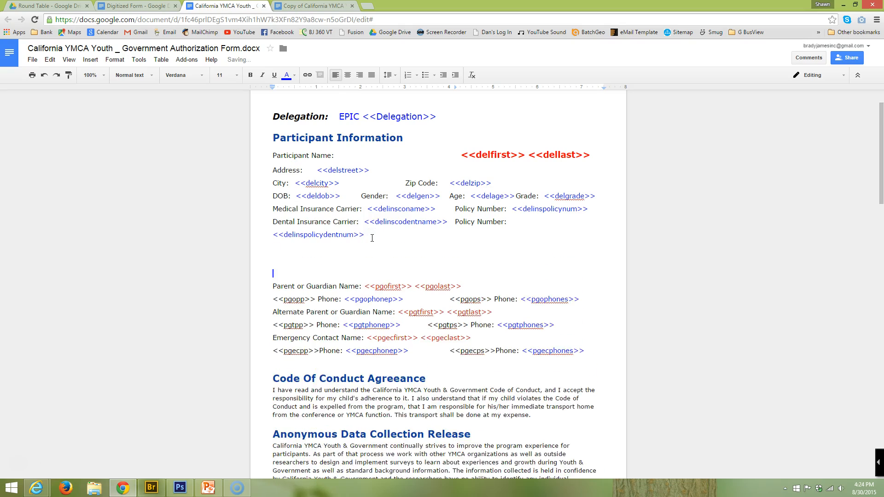
scroll(350, 267, "down", 7)
scroll(404, 208, "down", 7)
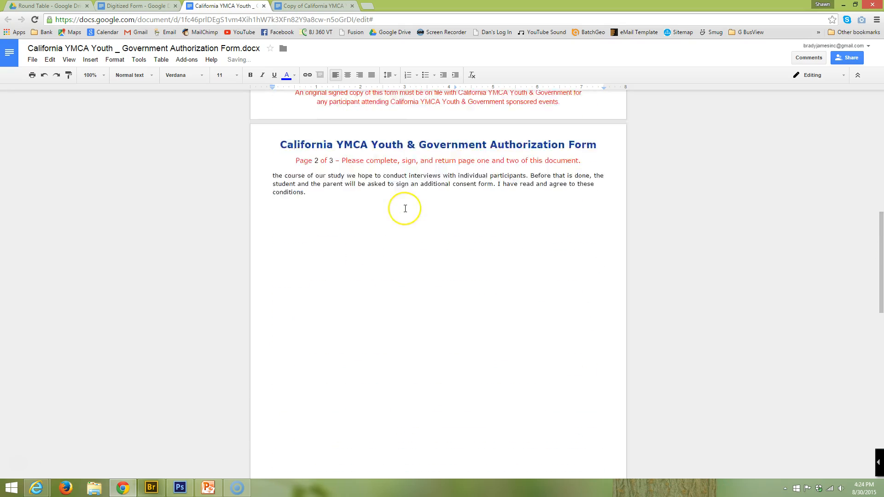
scroll(405, 209, "up", 15)
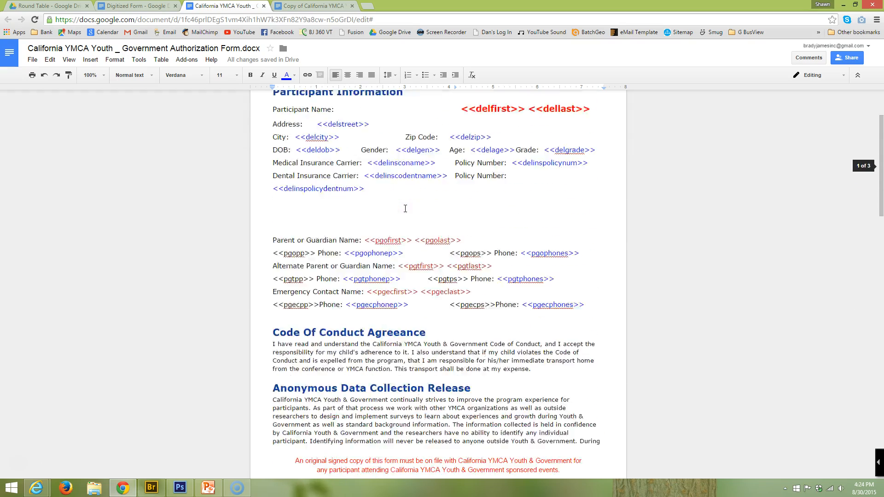
Step: Remove the three blank lines after the dental policy number tag
key("BackSpace")
key("BackSpace")
key("BackSpace")
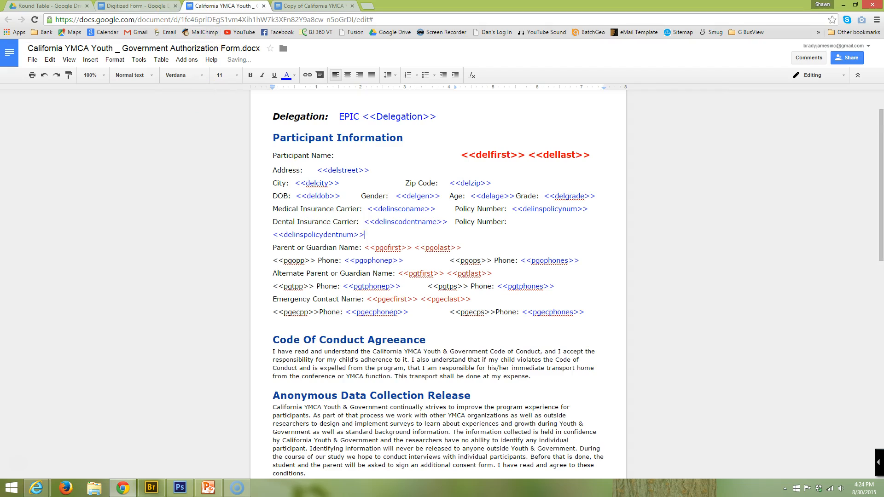
Step: Delete the blank line above the Delegation line in the authorization form and check the layout of page one
left_click(132, 10)
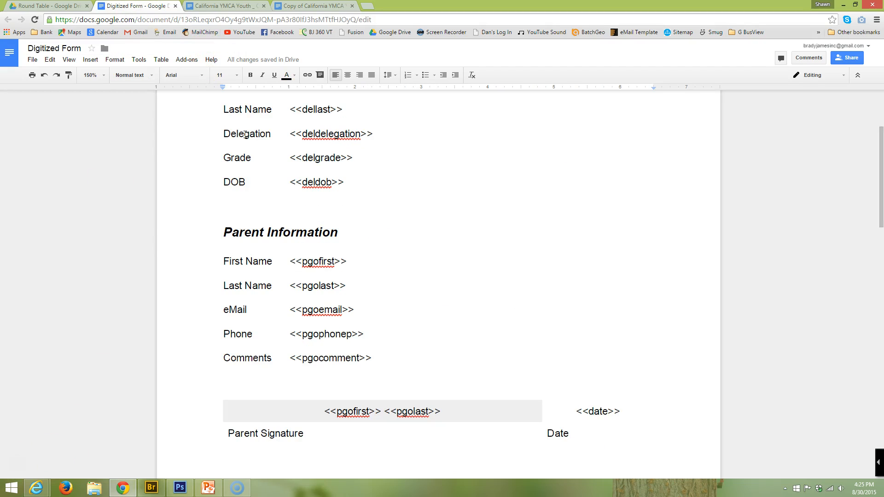
left_click(224, 6)
scroll(405, 295, "down", 3)
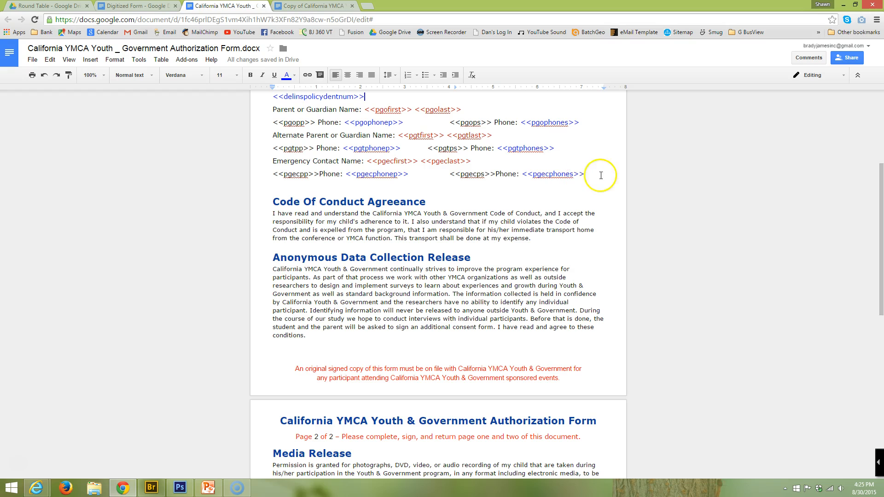
left_click(319, 347)
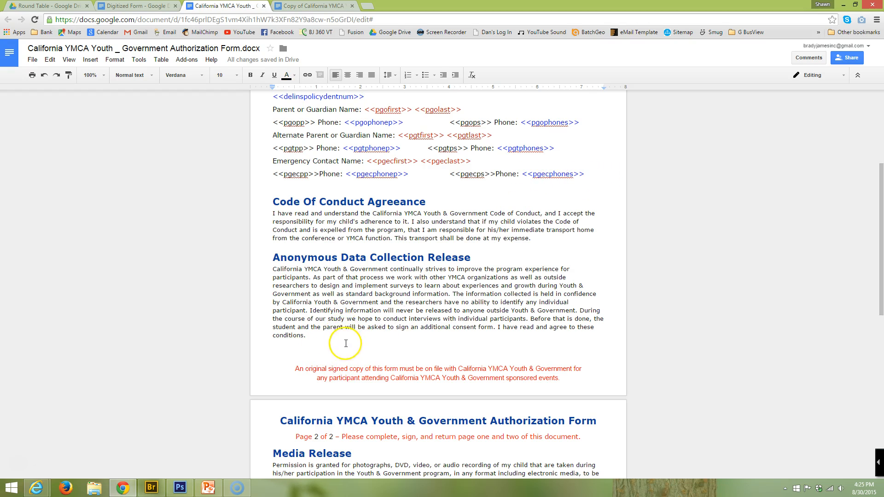
scroll(345, 342, "up", 4)
left_click(315, 151)
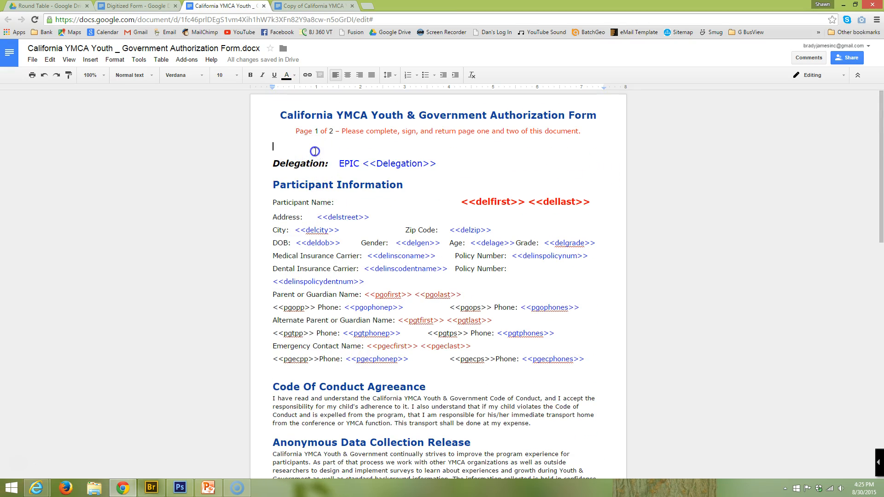
key("Delete")
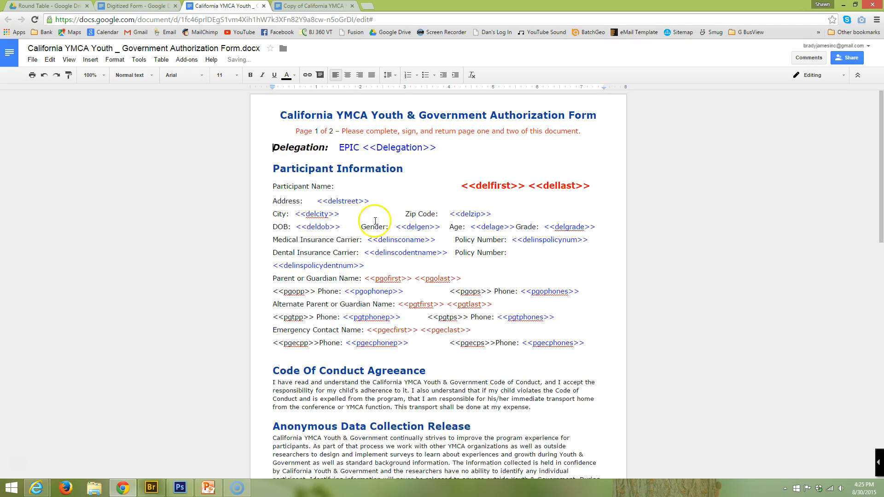
scroll(375, 226, "down", 4)
scroll(363, 313, "up", 2)
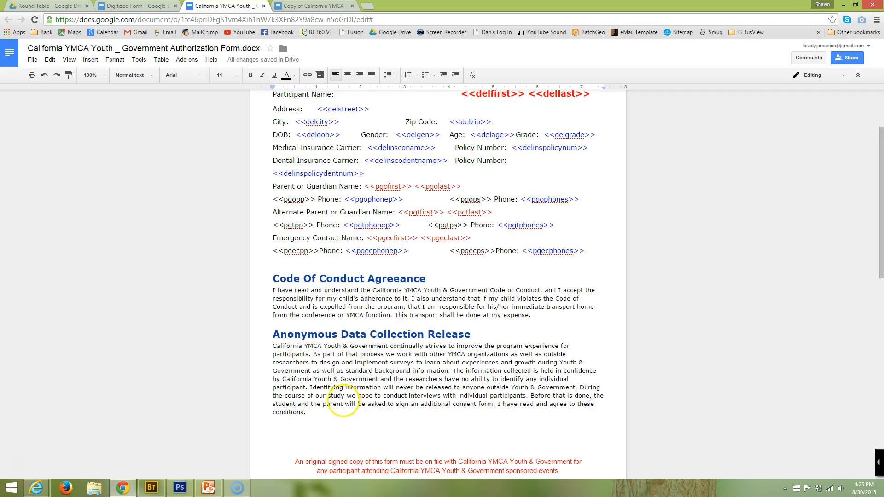
scroll(335, 389, "up", 2)
left_click(275, 148)
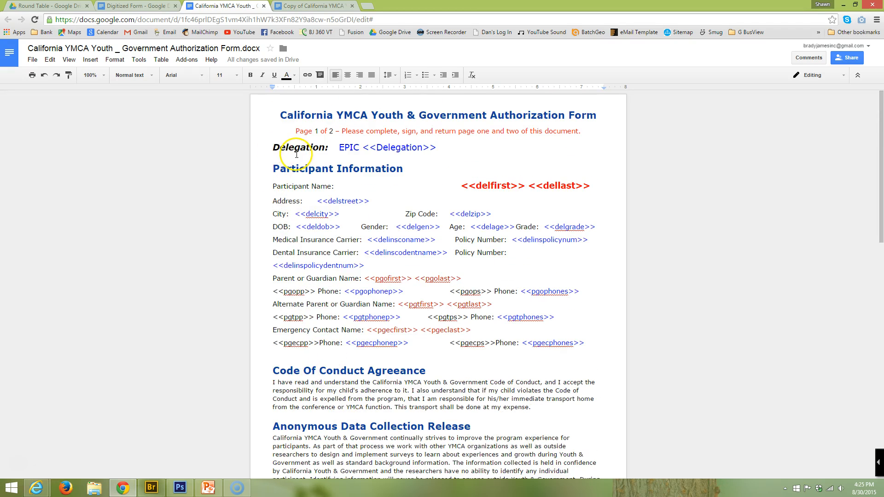
Step: Switch to the Digitized Form document and color the delegate First Name and Last Name tags blue
left_click(134, 6)
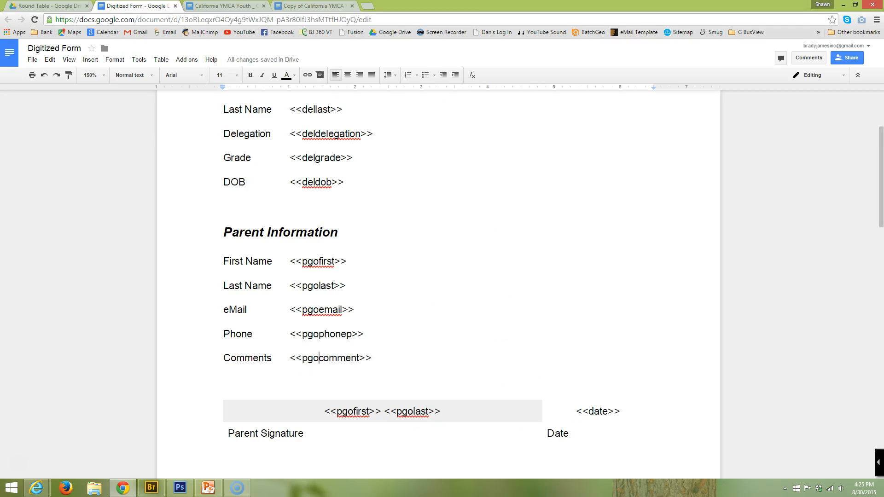
scroll(360, 189, "up", 1)
scroll(377, 215, "up", 1)
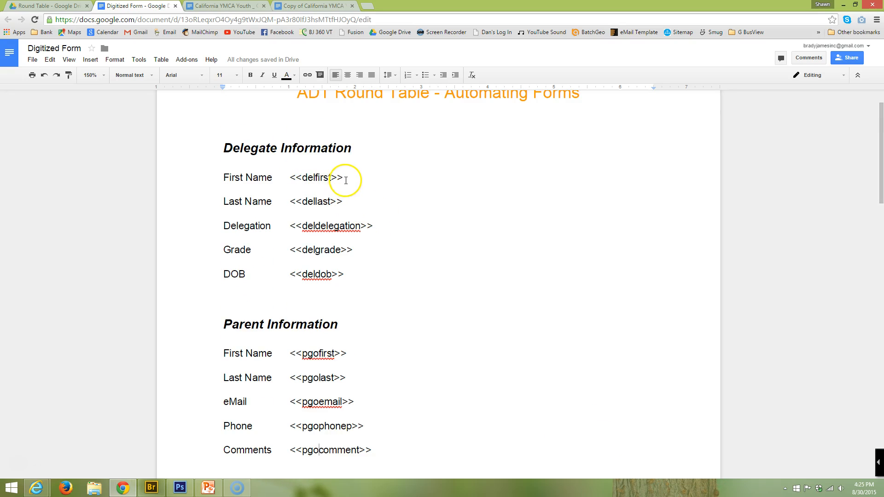
left_click_drag(343, 179, 293, 175)
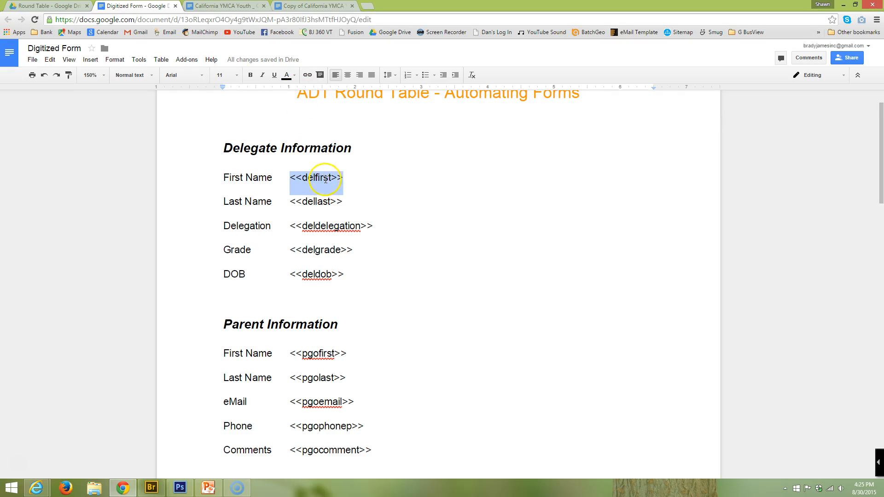
left_click(293, 75)
left_click(348, 121)
left_click_drag(344, 201, 288, 200)
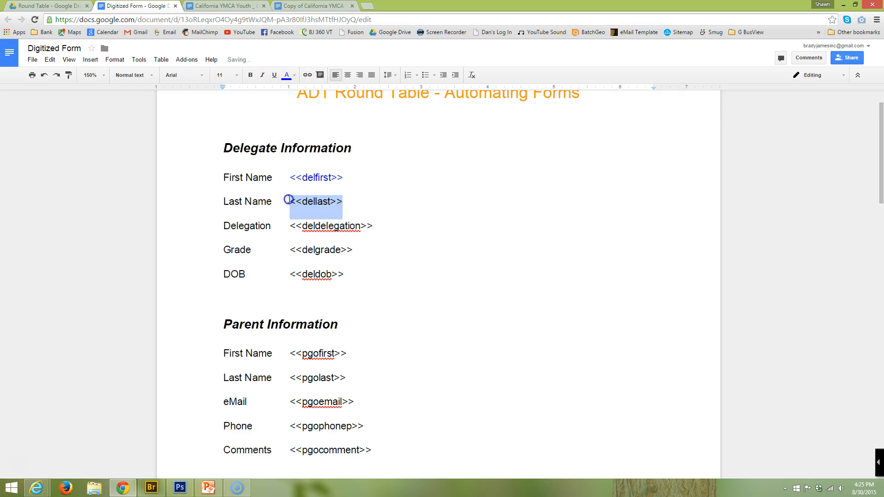
left_click(294, 75)
left_click(348, 120)
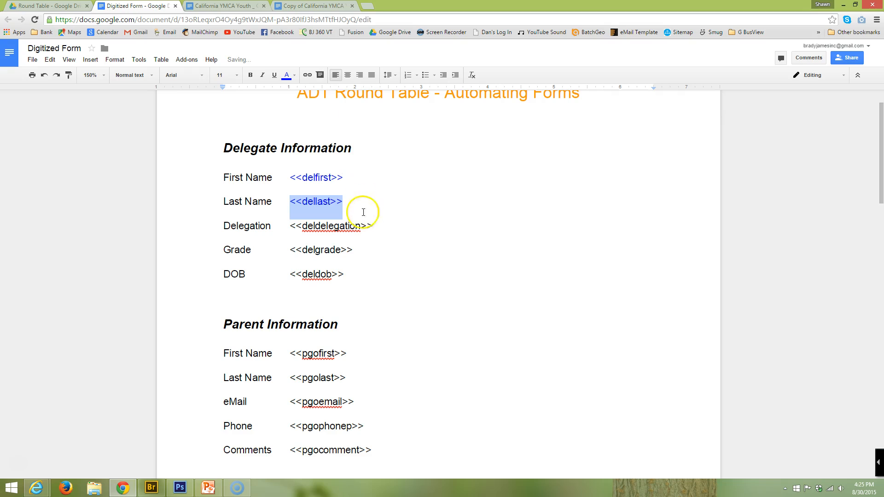
Step: Color the Delegation, Grade and DOB tags under Delegate Information blue
left_click_drag(373, 226, 290, 224)
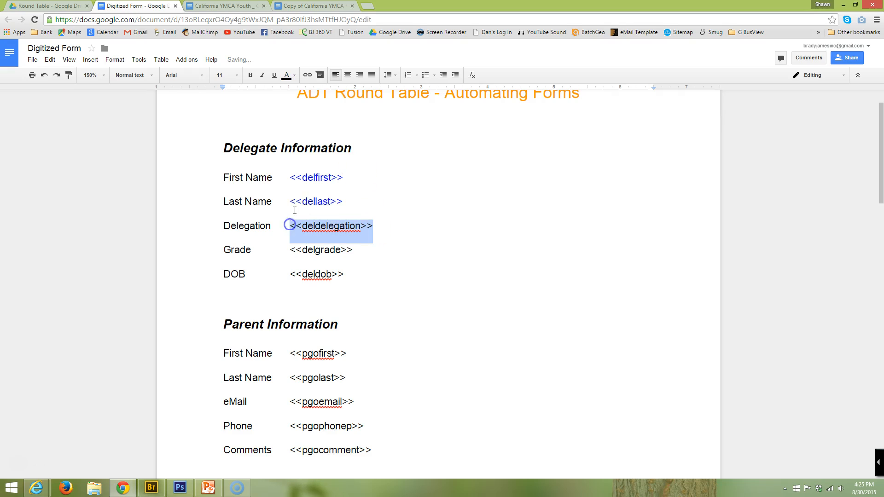
left_click(294, 75)
left_click(349, 121)
left_click_drag(353, 249, 290, 249)
left_click(291, 79)
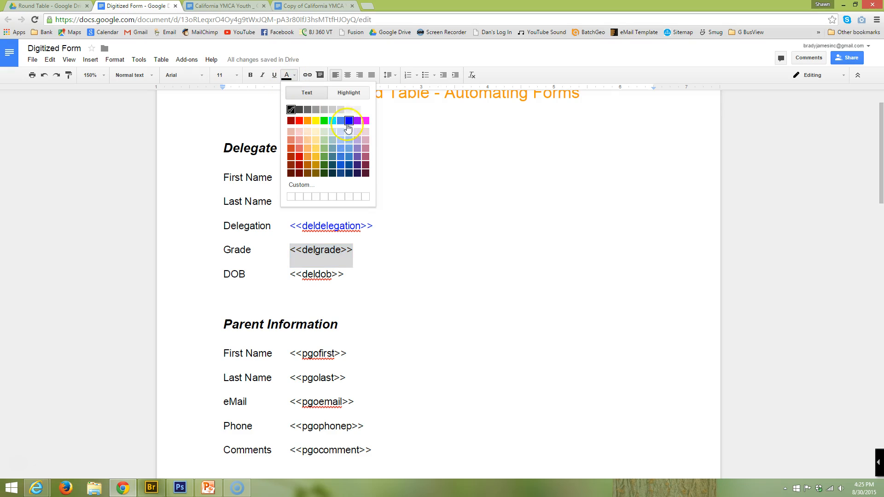
left_click(348, 120)
left_click_drag(346, 279, 296, 272)
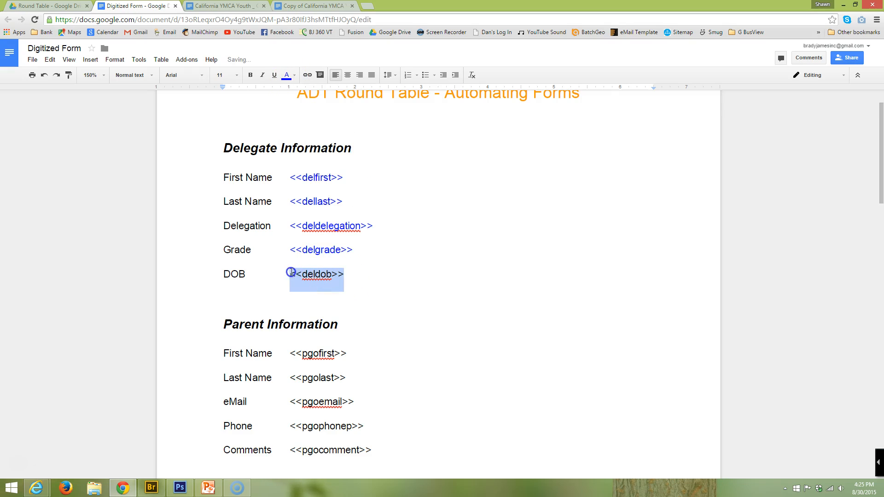
left_click(290, 75)
left_click(348, 120)
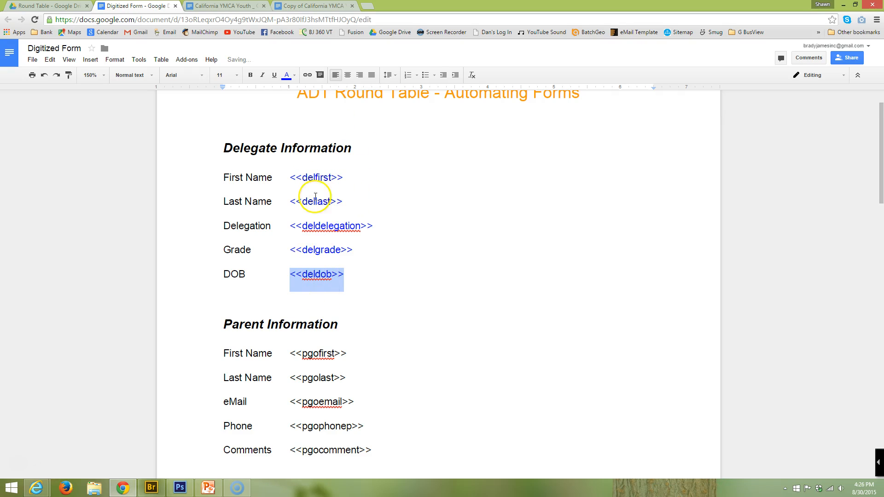
Step: Make the delegate First Name and Last Name tags bold and italic
left_click_drag(349, 198, 294, 202)
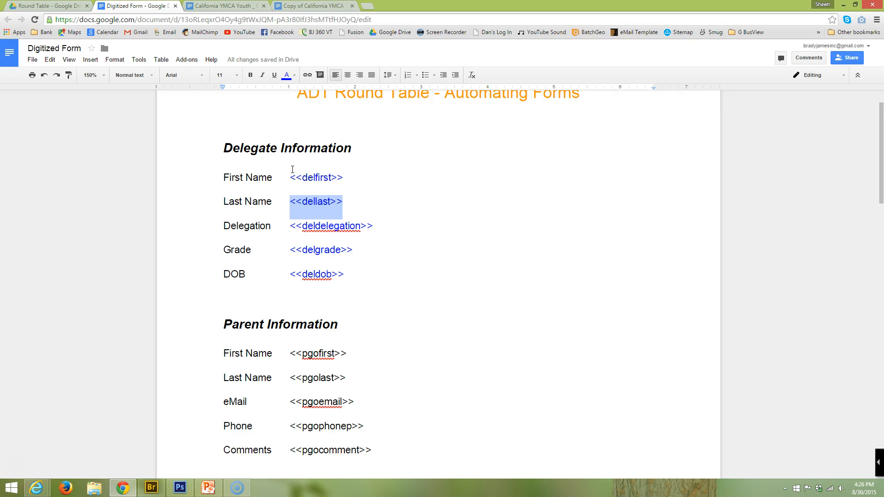
left_click(262, 75)
left_click(250, 75)
left_click_drag(350, 181, 292, 177)
left_click(250, 75)
left_click(262, 75)
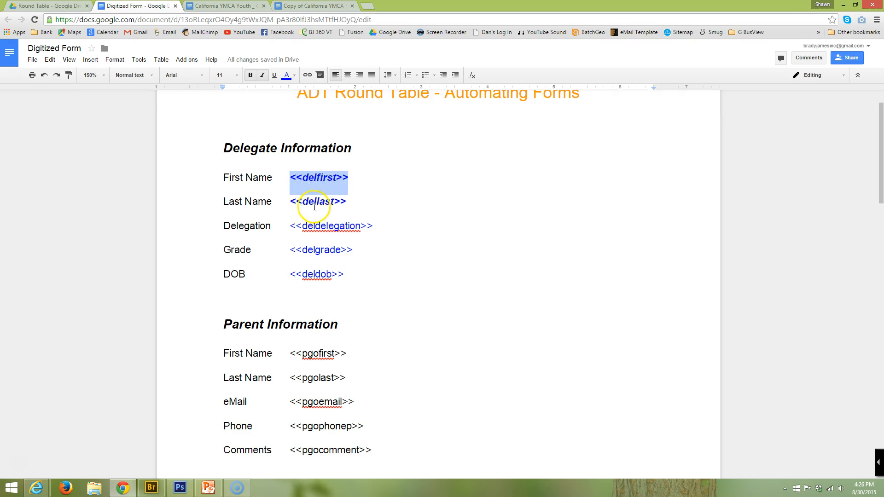
Step: Set the font size of the <<pgofirst>> <<pgolast>> tags above Parent Signature to 18
scroll(319, 226, "down", 4)
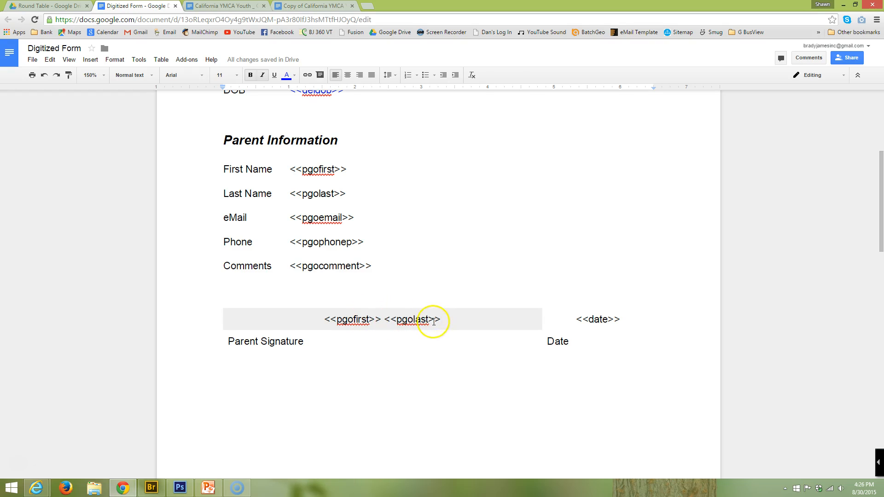
left_click_drag(441, 318, 316, 319)
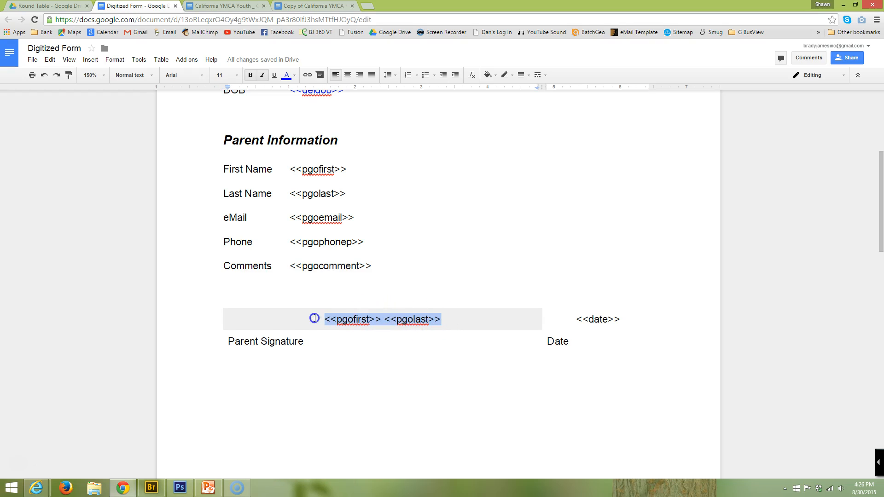
left_click(385, 318)
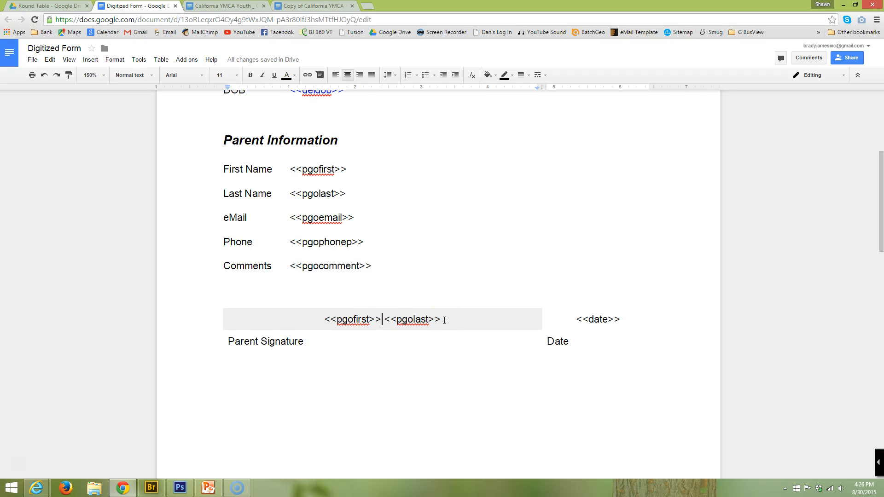
left_click_drag(428, 320, 319, 317)
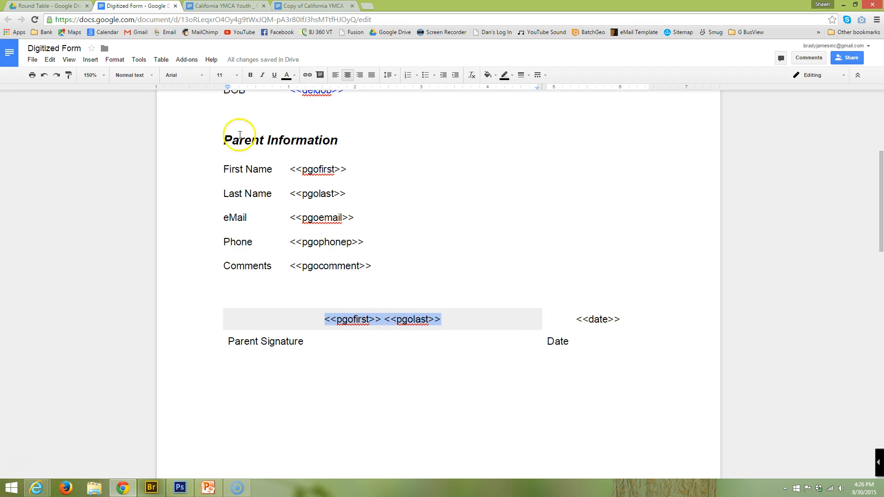
left_click(235, 75)
left_click(229, 164)
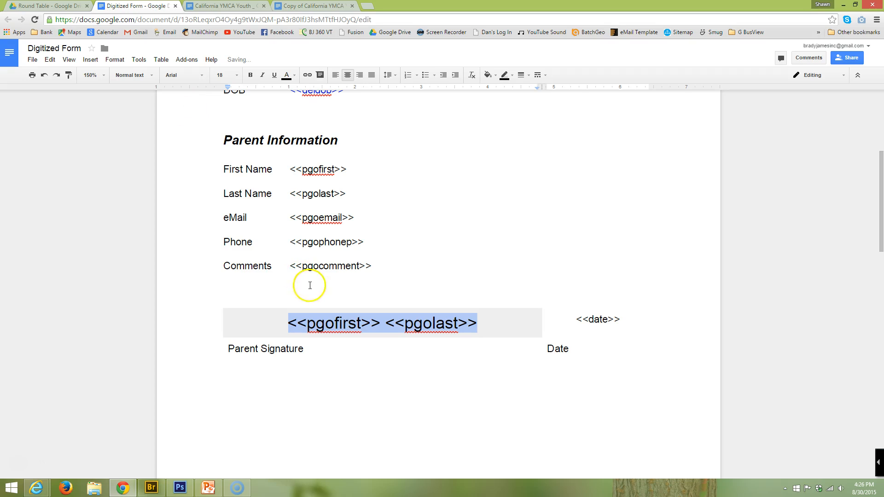
Step: Change the font of the <<pgofirst>> <<pgolast>> tags above Parent Signature to Homemade Apple
left_click(203, 75)
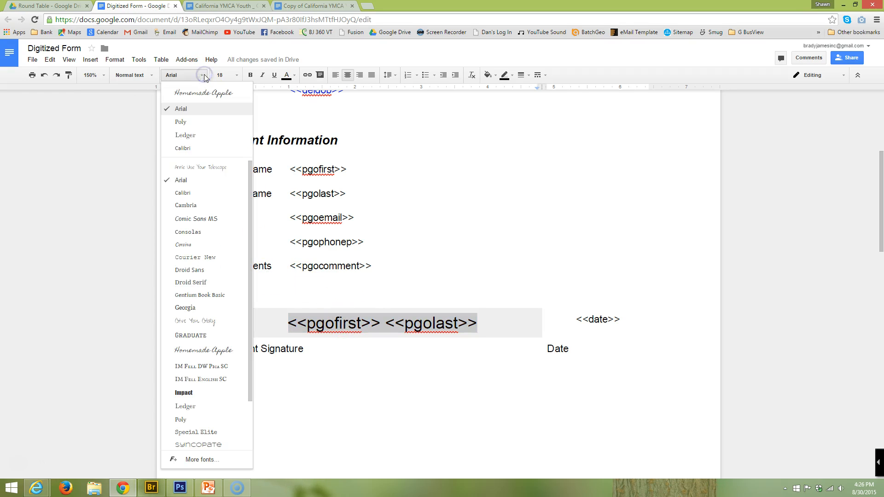
left_click(204, 92)
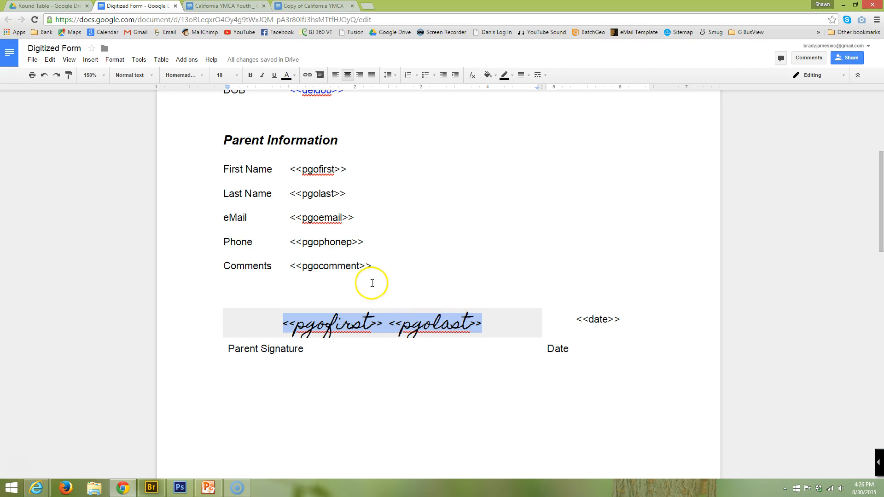
Step: Review the merge tags under Delegate Information and Parent Information, focusing on the <<pgoemail>> tag beside eMail
scroll(374, 284, "down", 2)
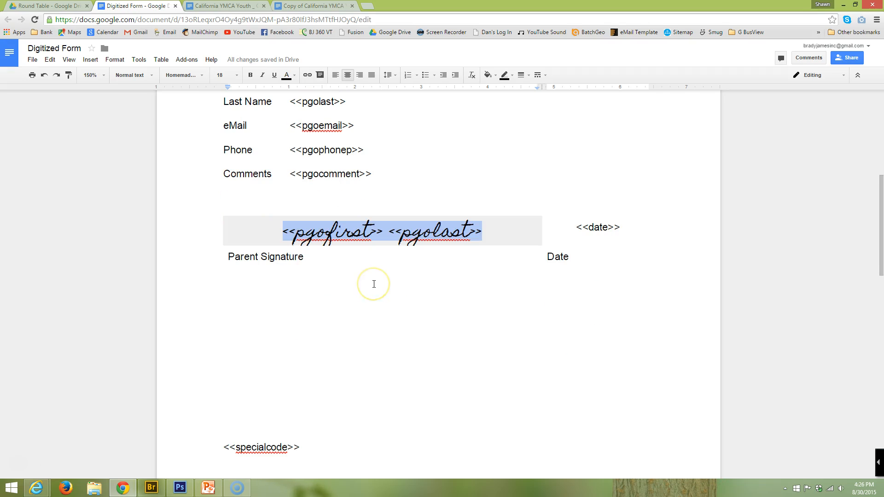
scroll(394, 290, "up", 7)
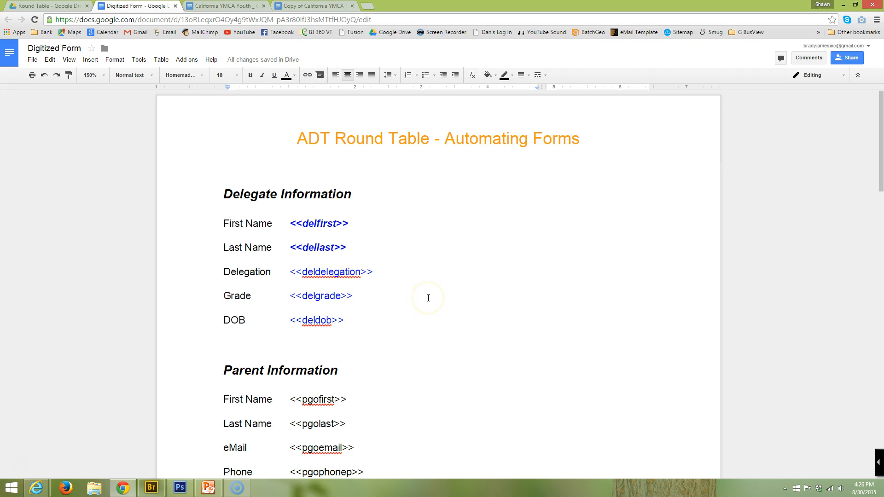
scroll(389, 257, "down", 2)
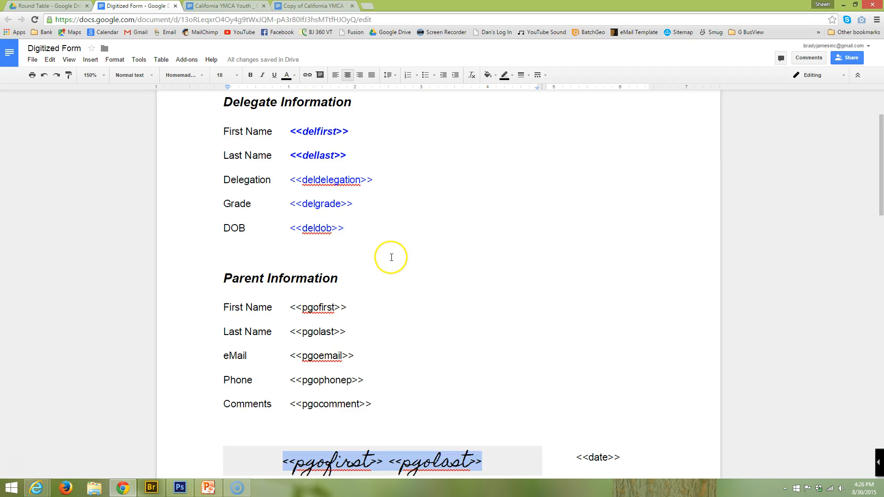
left_click_drag(354, 356, 287, 354)
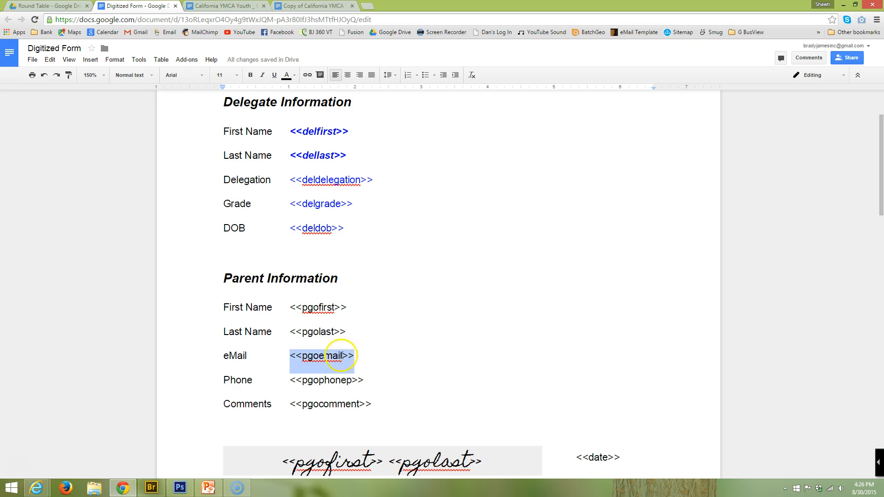
left_click(331, 358)
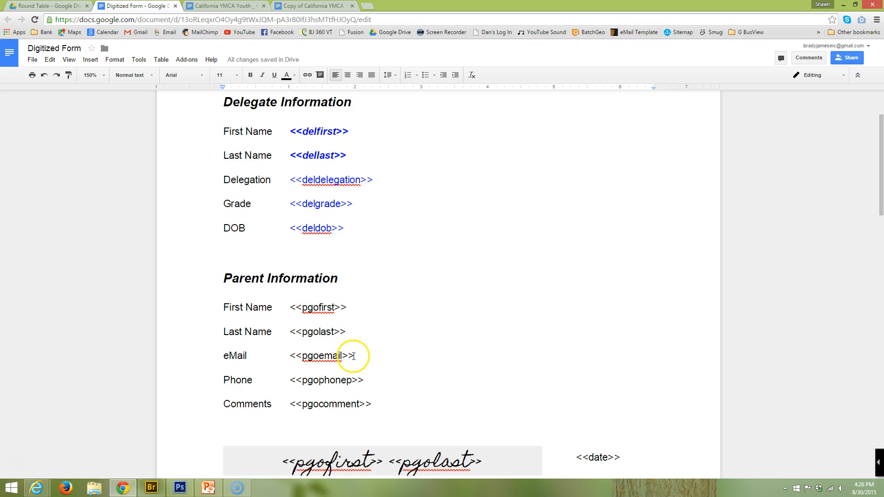
scroll(297, 350, "down", 3)
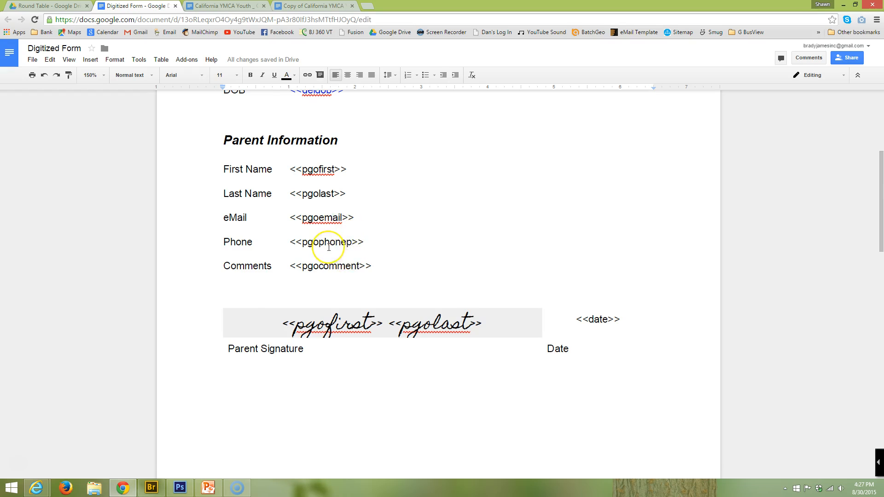
scroll(329, 248, "down", 3)
scroll(328, 247, "up", 8)
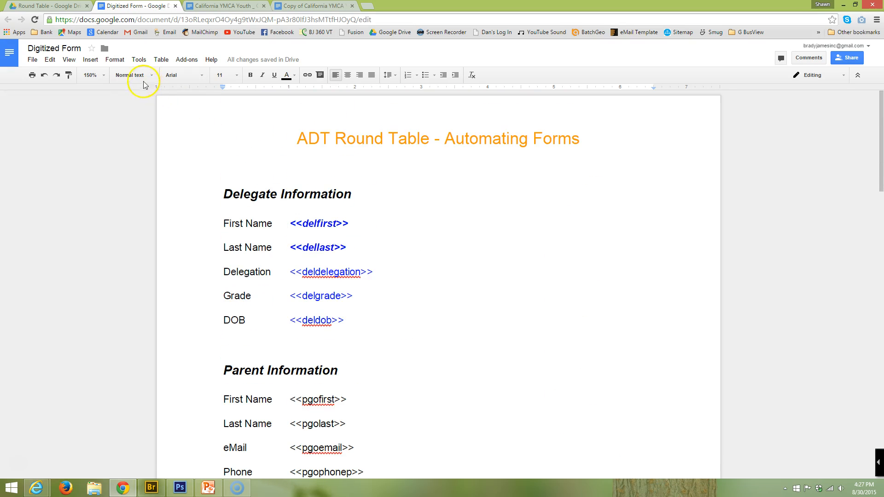
Step: Examine the form at 100% zoom, down to the digital signature certification statement on the second page
left_click(103, 75)
left_click(100, 148)
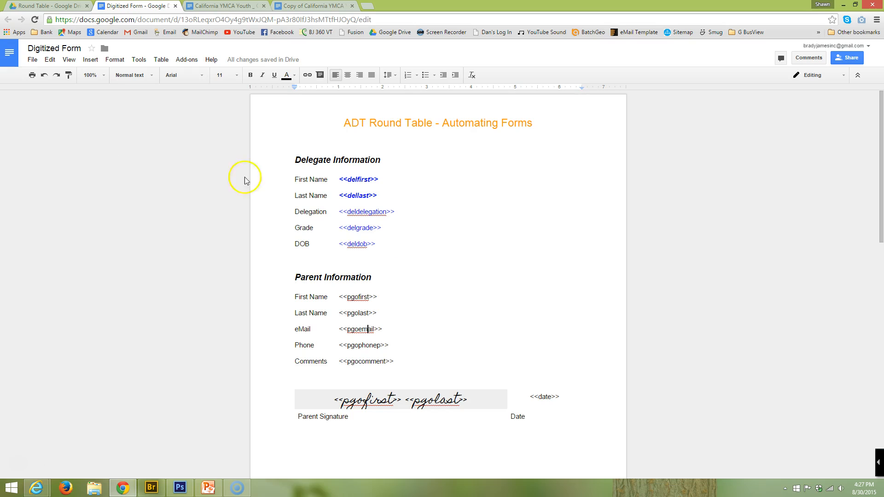
scroll(425, 263, "down", 2)
scroll(424, 264, "down", 3)
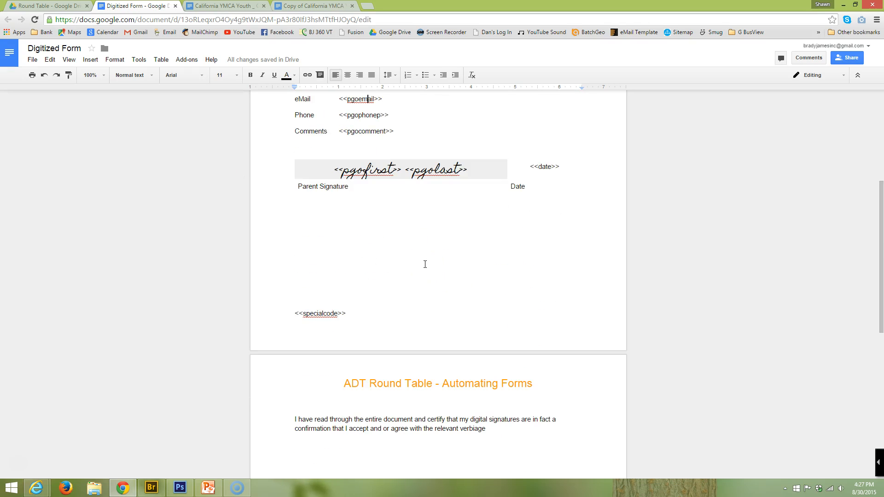
scroll(425, 264, "down", 6)
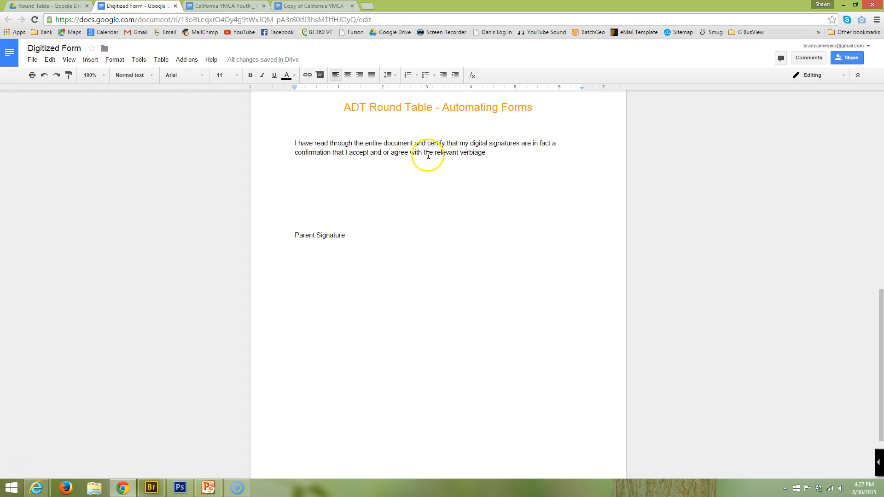
left_click_drag(435, 152, 392, 141)
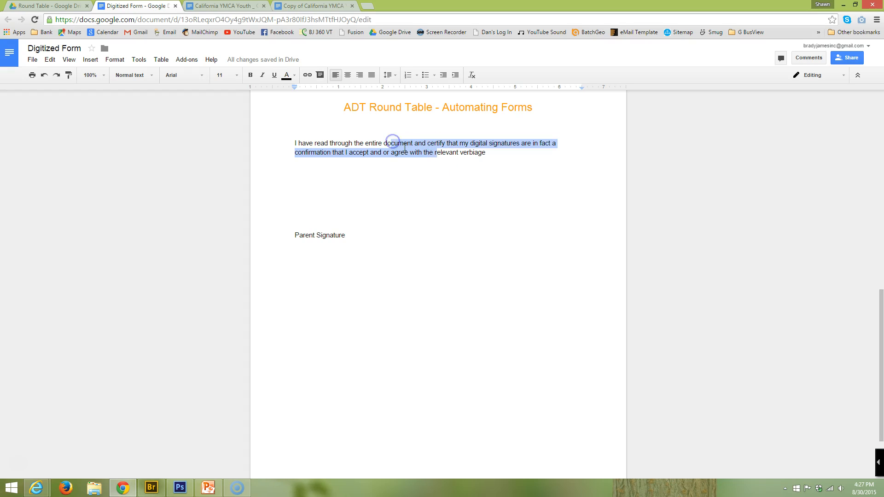
left_click(404, 145)
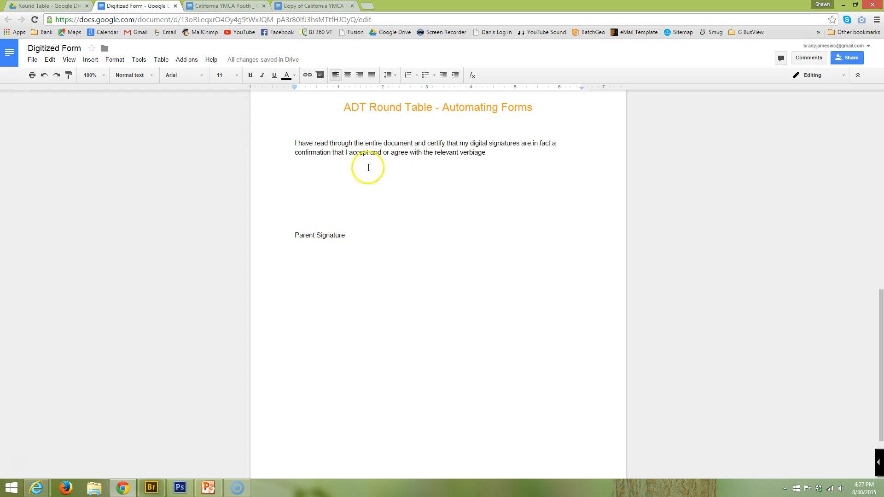
Step: Compare the parent signature block on the first page with the Parent Signature area on the second page
scroll(385, 204, "up", 3)
scroll(385, 204, "down", 3)
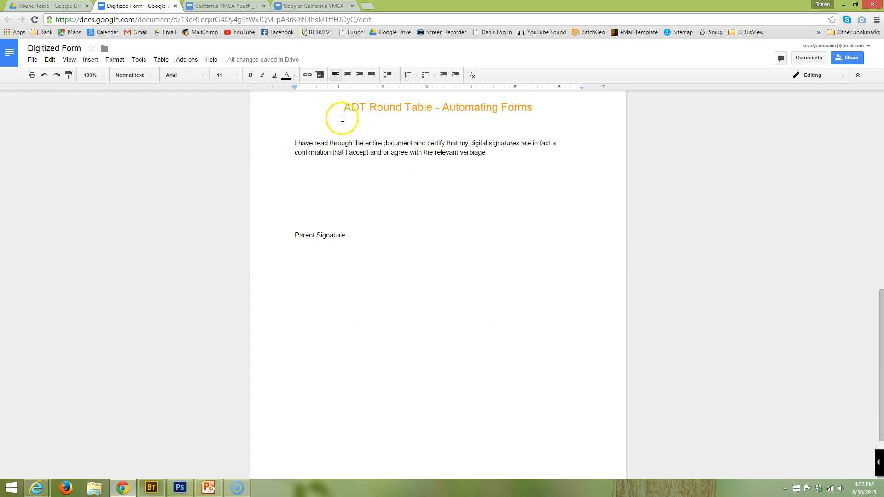
scroll(350, 171, "up", 4)
scroll(349, 184, "up", 3)
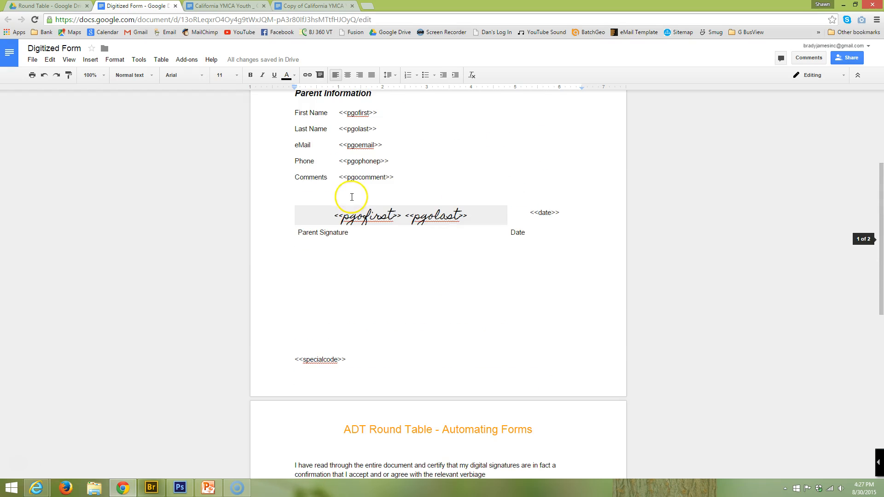
scroll(349, 249, "down", 9)
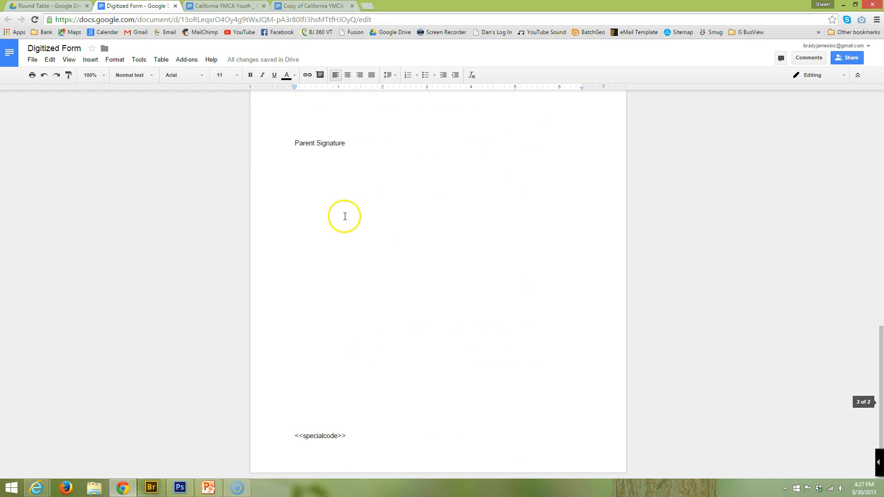
scroll(322, 212, "up", 2)
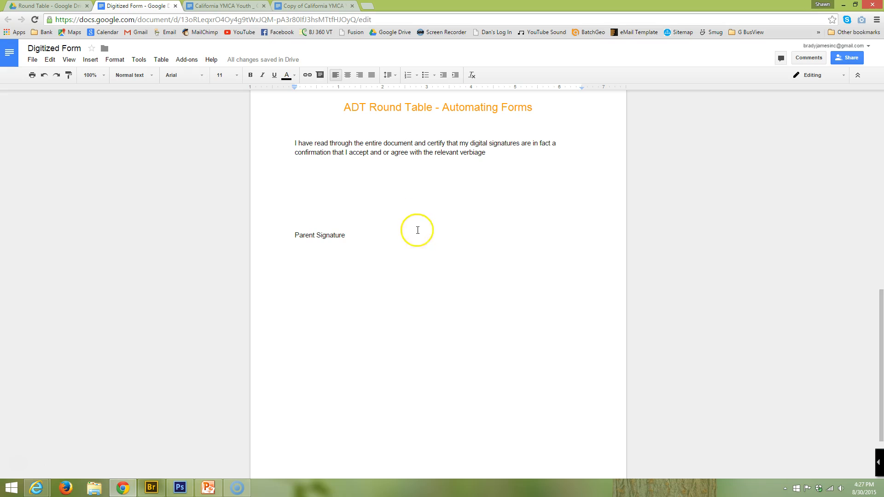
scroll(351, 274, "down", 2)
scroll(376, 301, "up", 8)
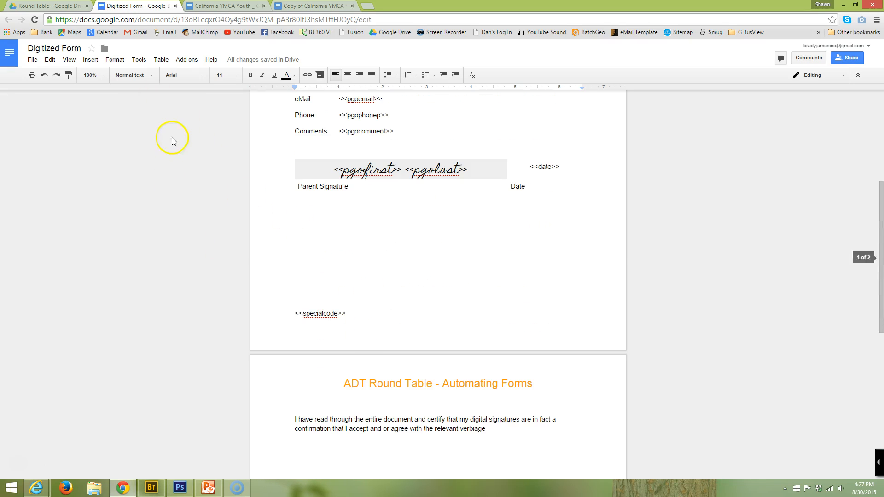
Step: Inspect the <<specialcode>> tags at the foot of both pages at 150% zoom
left_click(94, 75)
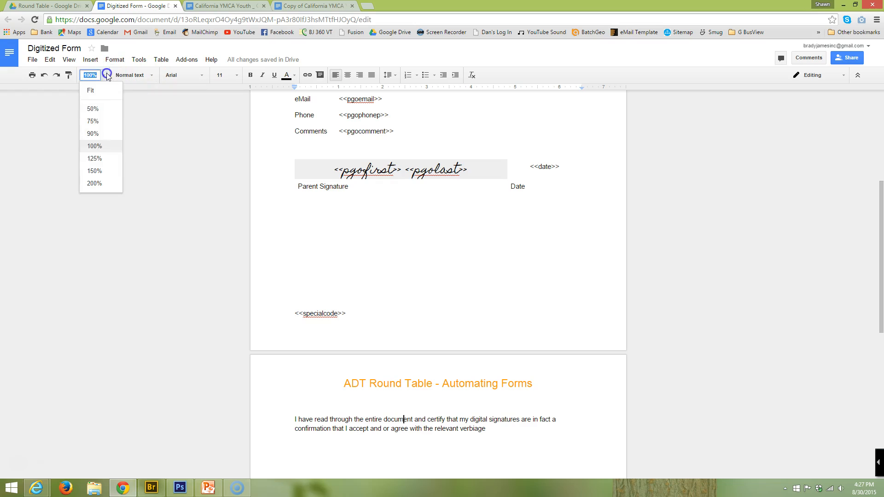
left_click(103, 170)
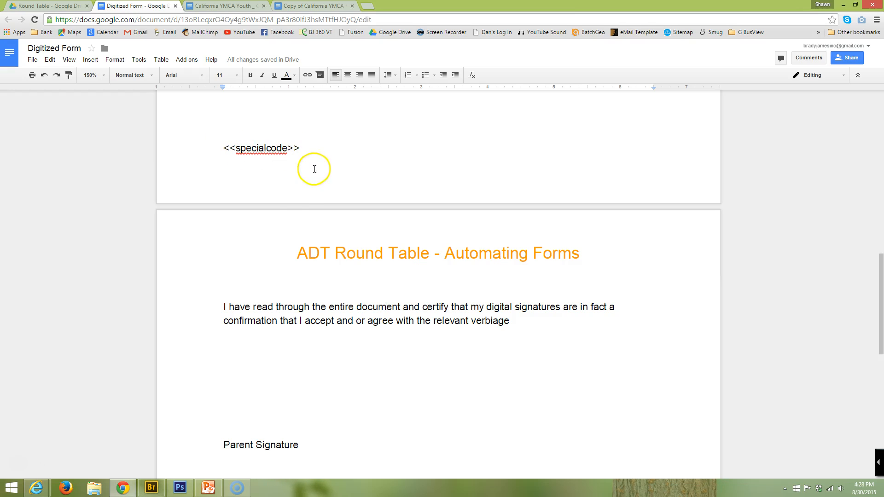
scroll(282, 203, "down", 10)
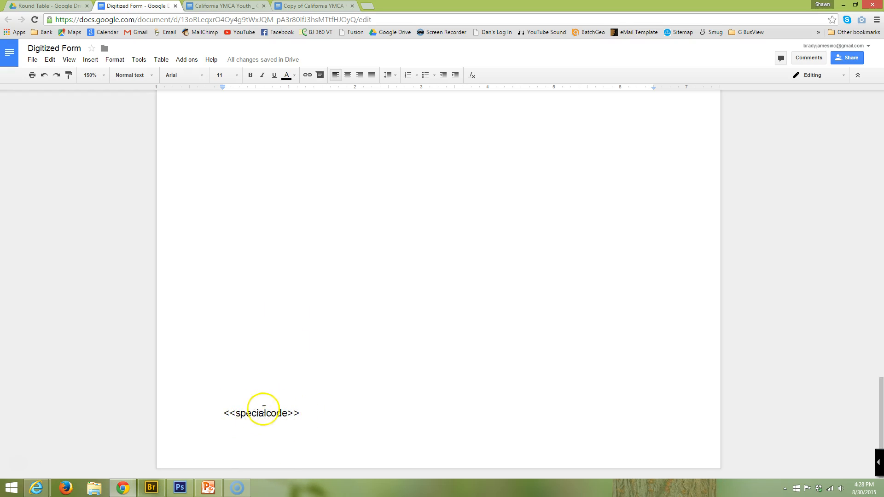
scroll(304, 391, "up", 5)
scroll(302, 340, "down", 1)
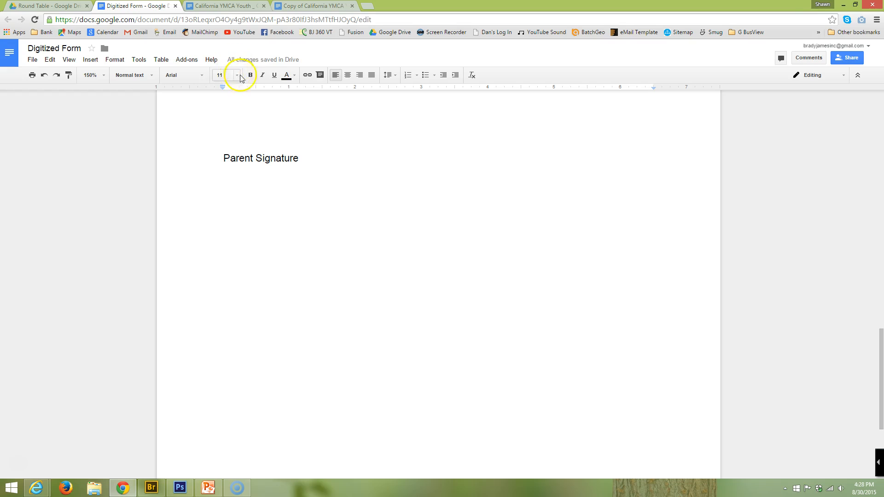
Step: Review the whole two-page form at 100% zoom, checking the field tags, signature block and <<specialcode>> tag on each page
left_click(105, 77)
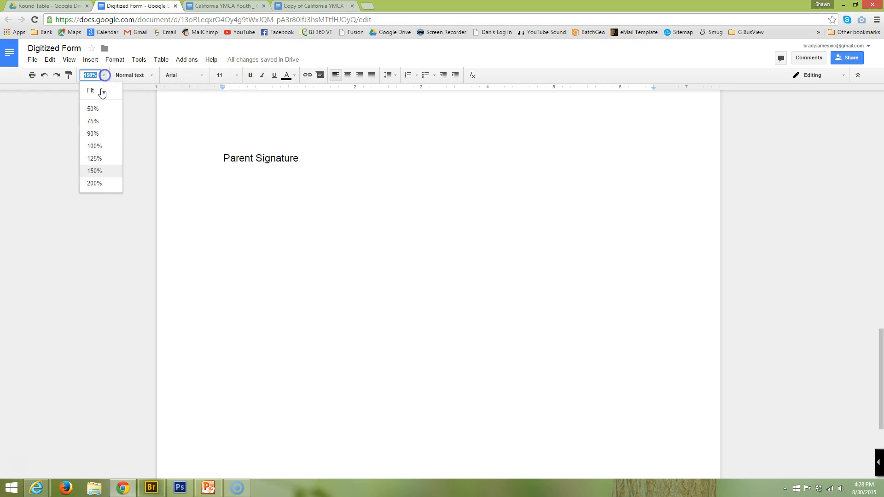
left_click(99, 144)
scroll(378, 235, "up", 2)
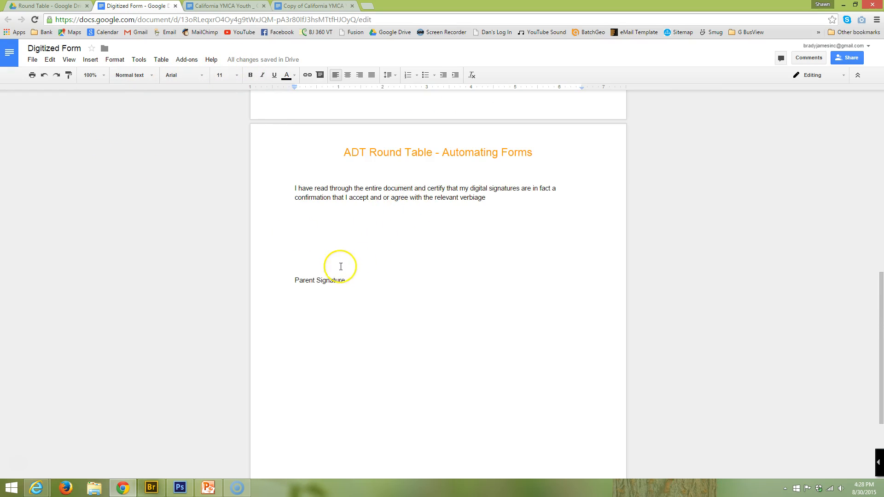
scroll(349, 286, "up", 3)
scroll(396, 319, "up", 4)
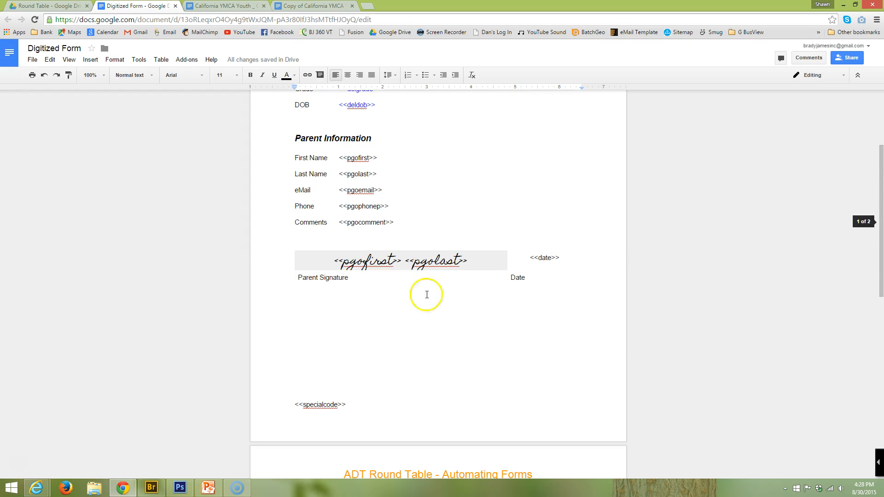
scroll(407, 297, "up", 3)
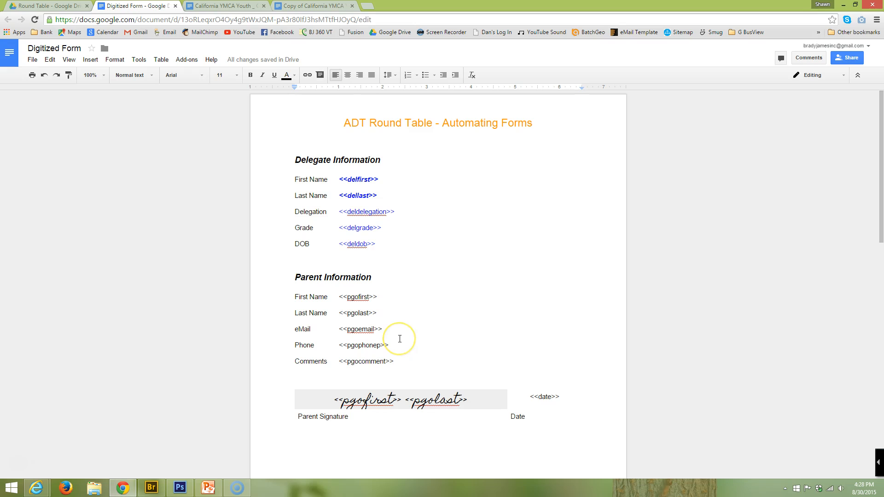
scroll(384, 306, "down", 11)
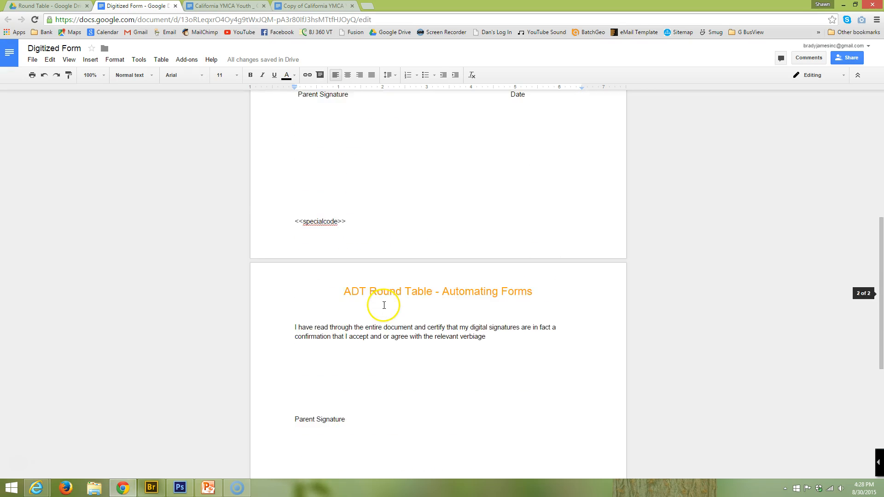
scroll(381, 298, "up", 7)
scroll(382, 297, "up", 1)
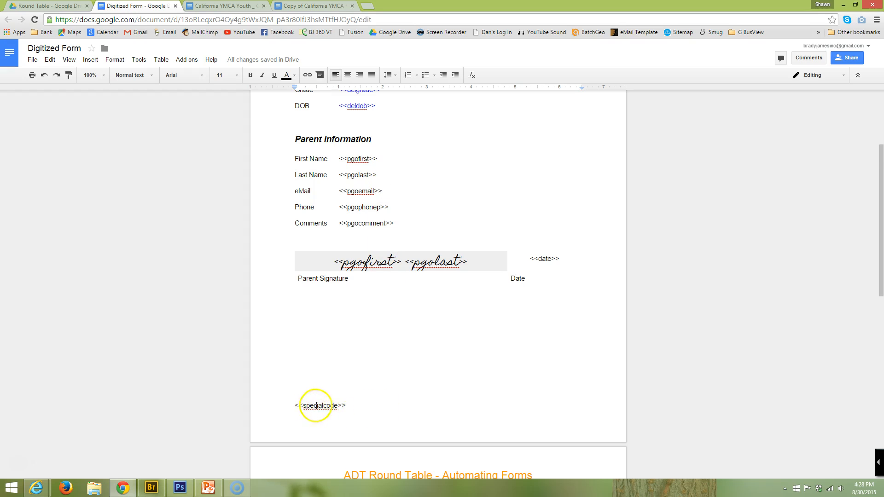
scroll(322, 405, "down", 10)
scroll(330, 330, "up", 13)
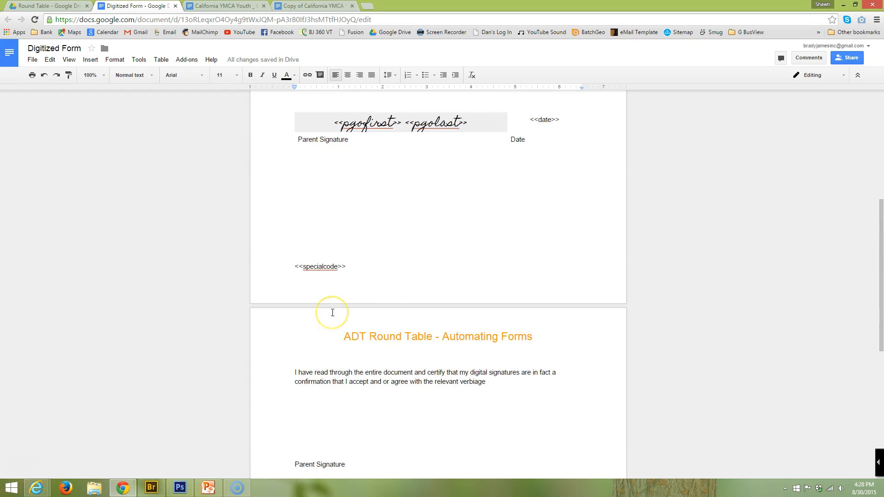